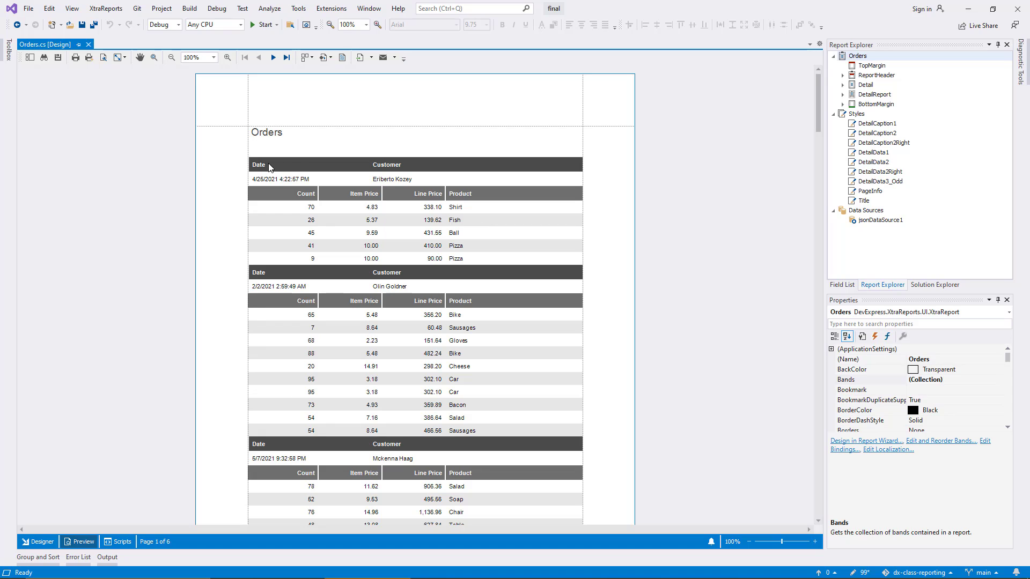
- Leave the Orders report preview and switch back to the Designer layout
left_click_drag(269, 163, 285, 180)
left_click(43, 543)
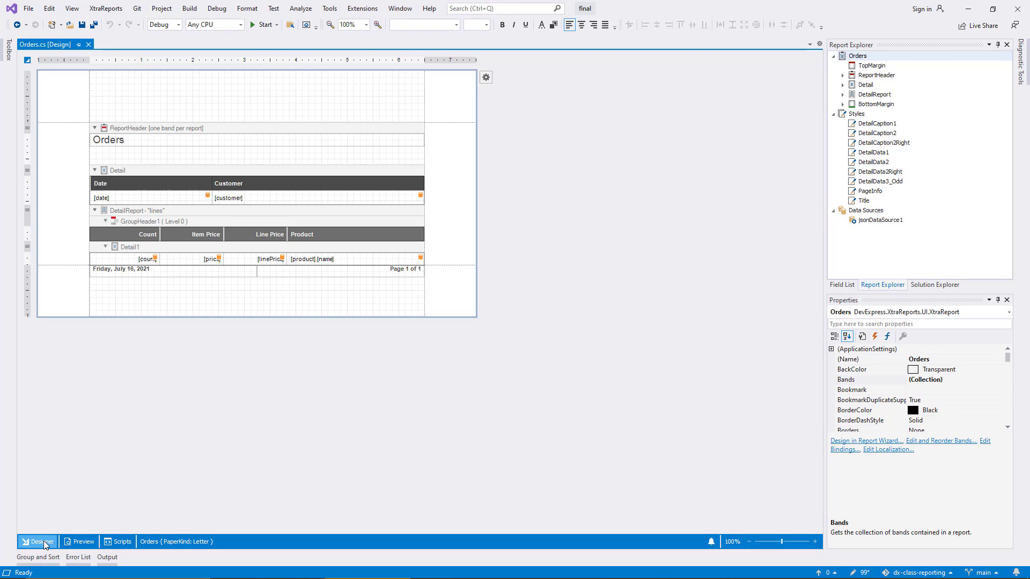
- Add a Date parameter OrdersOnOrAfter, described 'Orders on or after', defaulting to 7/16/2021
left_click(842, 285)
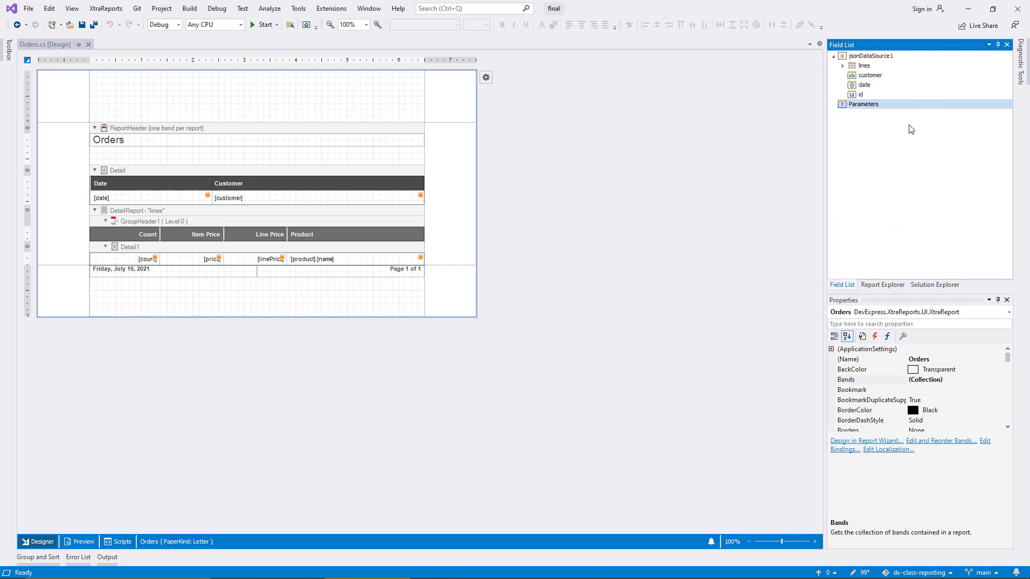
right_click(924, 111)
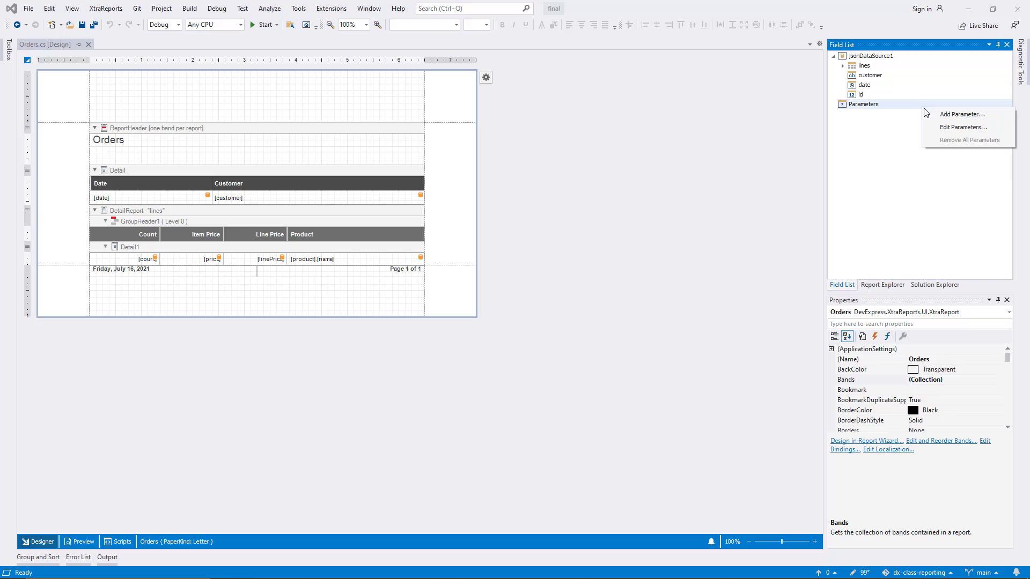
left_click(960, 114)
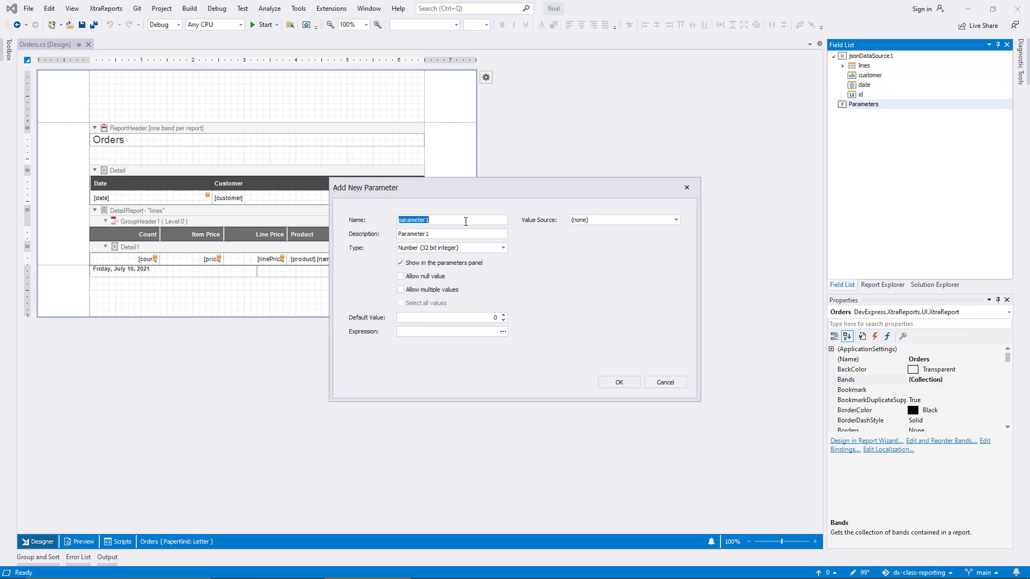
type("OrdersOnOrAfter")
key("Tab")
type("Orders on or after")
left_click(503, 248)
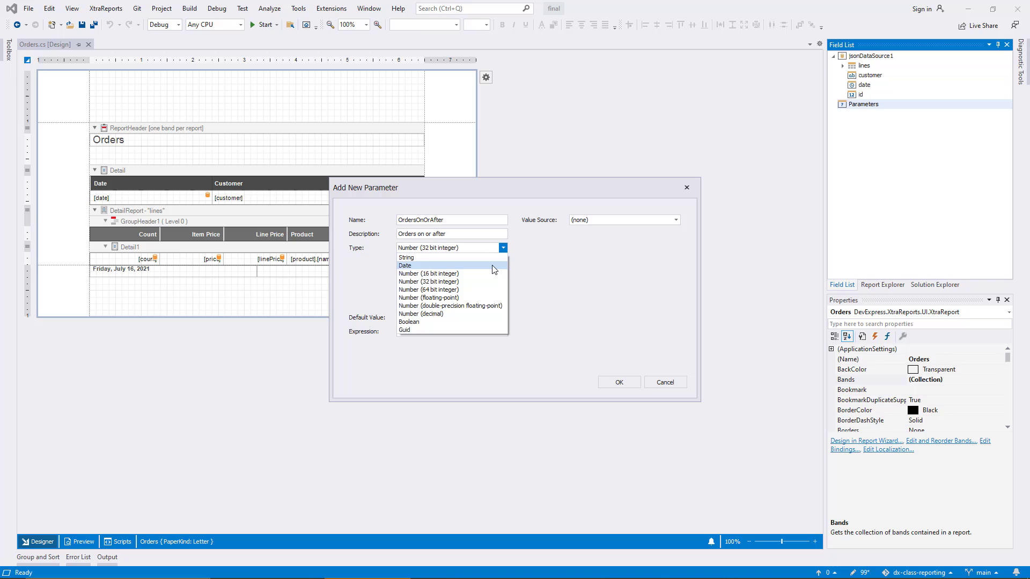
left_click(495, 266)
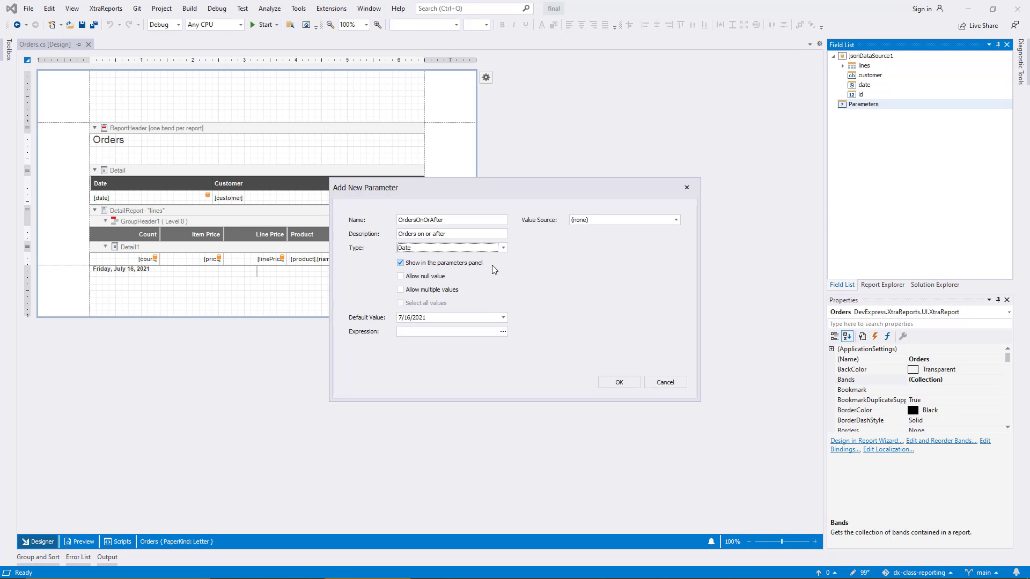
left_click(615, 384)
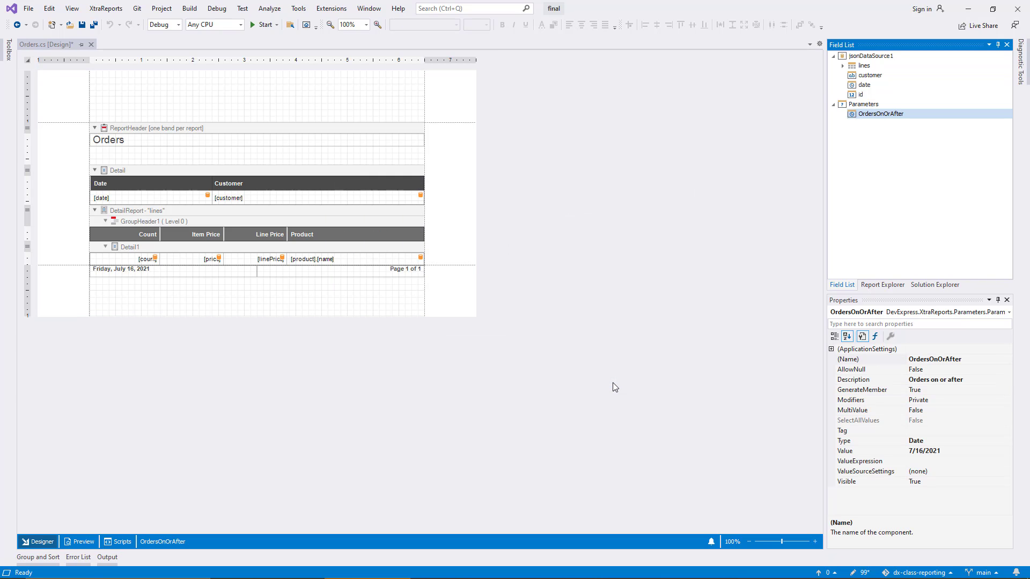
right_click(881, 104)
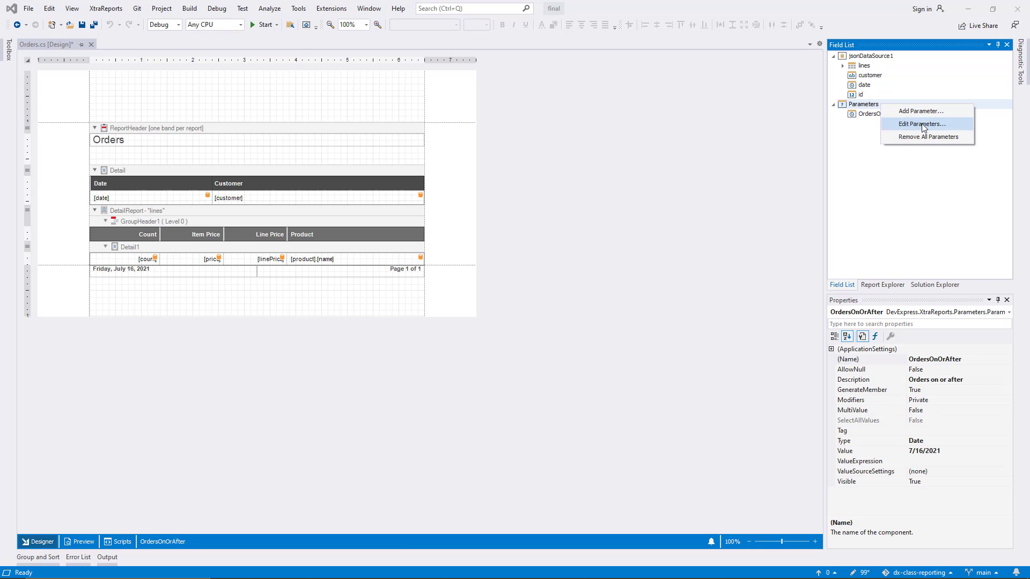
left_click(920, 124)
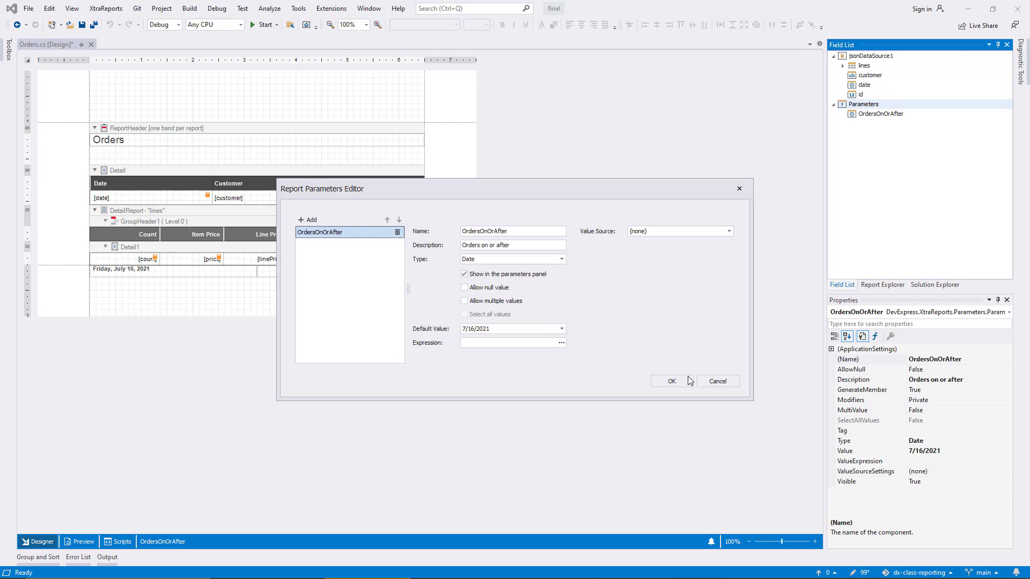
left_click(705, 381)
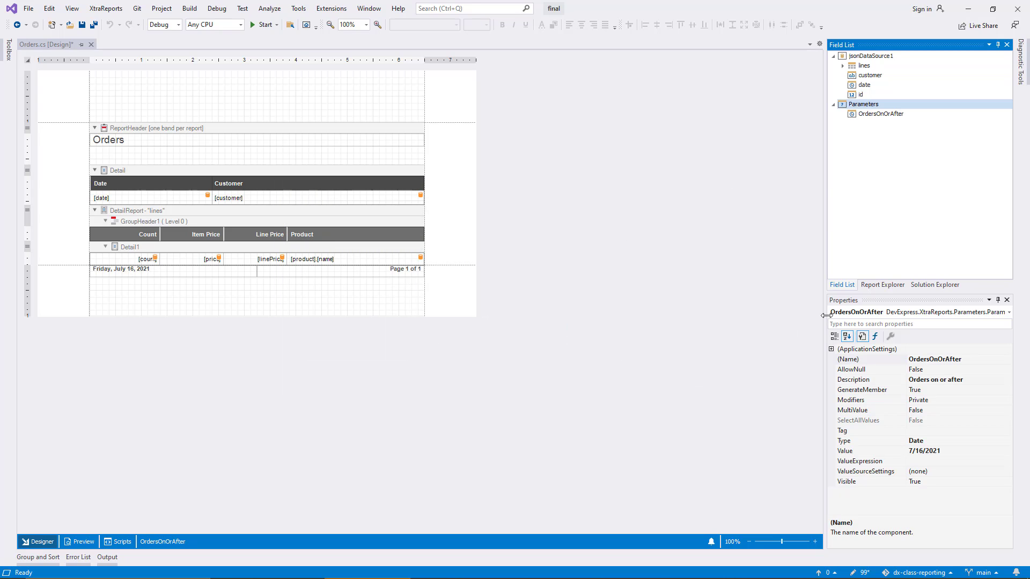
- Select the Orders report in Report Explorer and open its FilterString editor
left_click(892, 288)
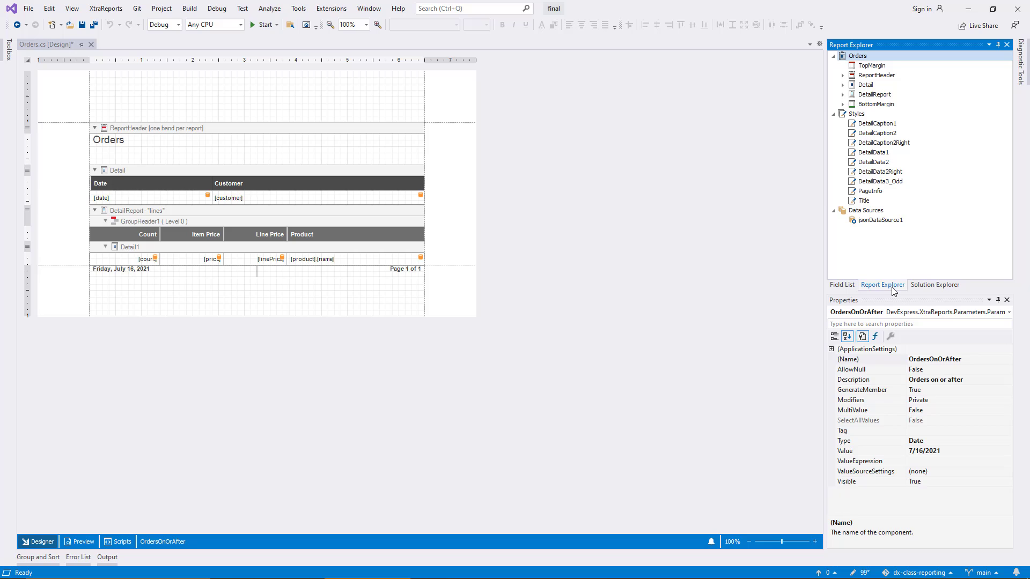
left_click(865, 56)
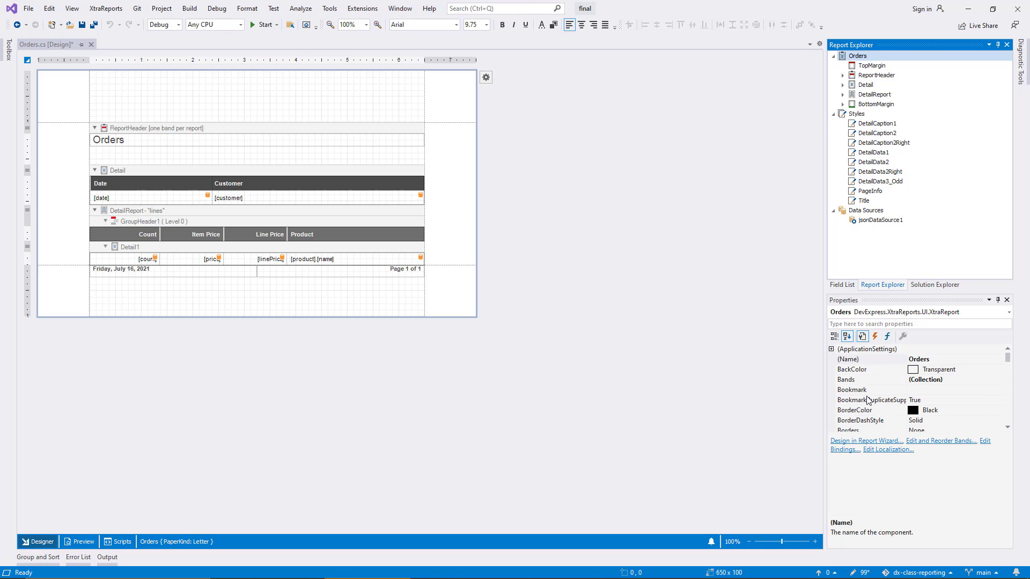
left_click_drag(872, 435, 875, 509)
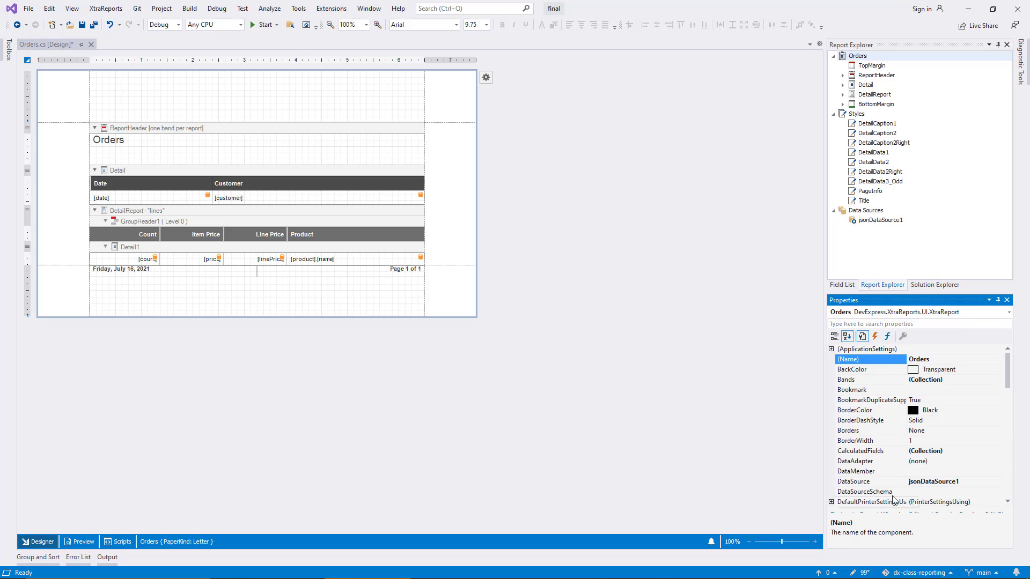
scroll(1007, 370, "down", 4)
left_click(992, 440)
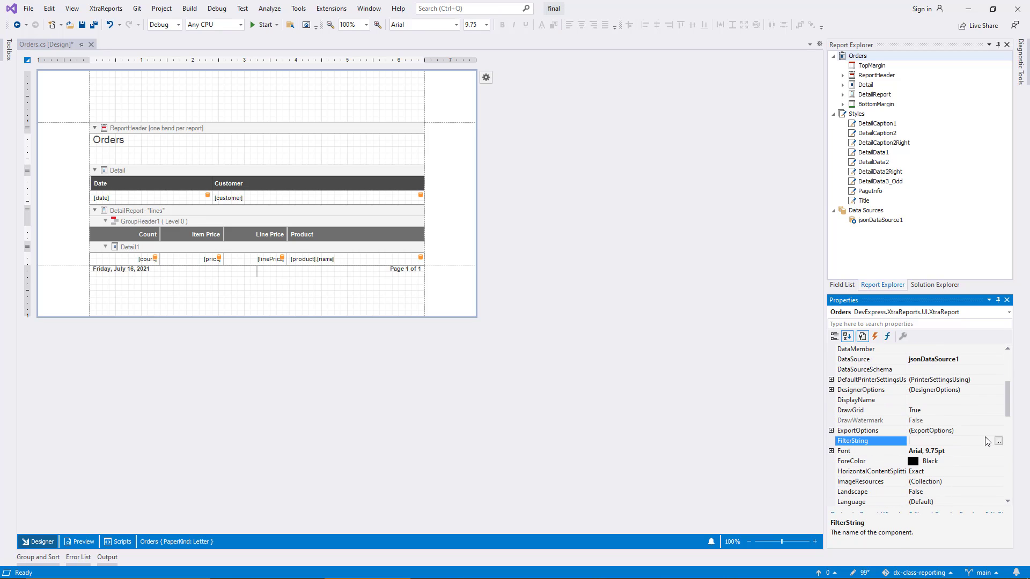
left_click(998, 440)
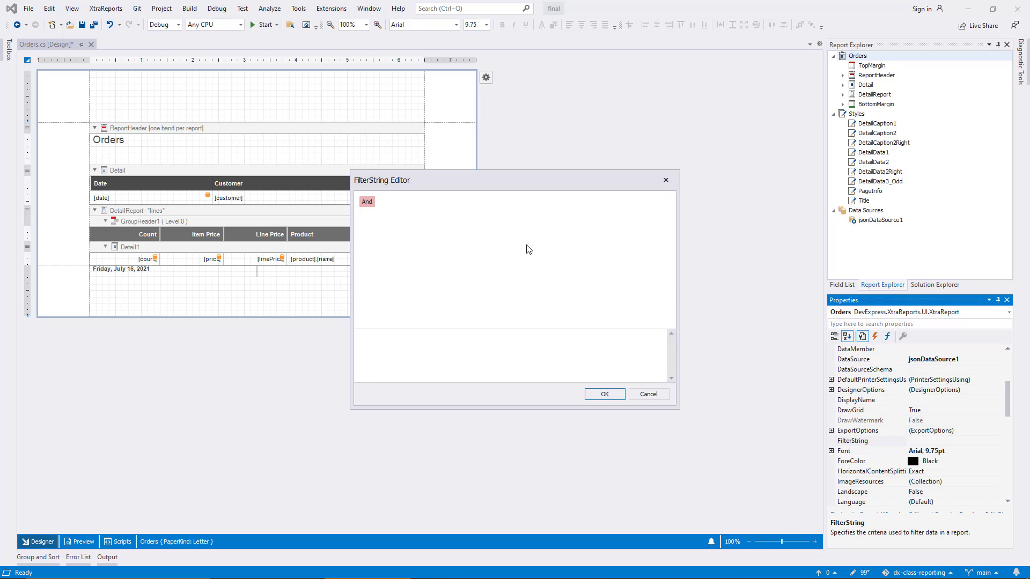
- Add the condition [date] >= ?OrdersOnOrAfter to the report's And group
mouse_move(374, 210)
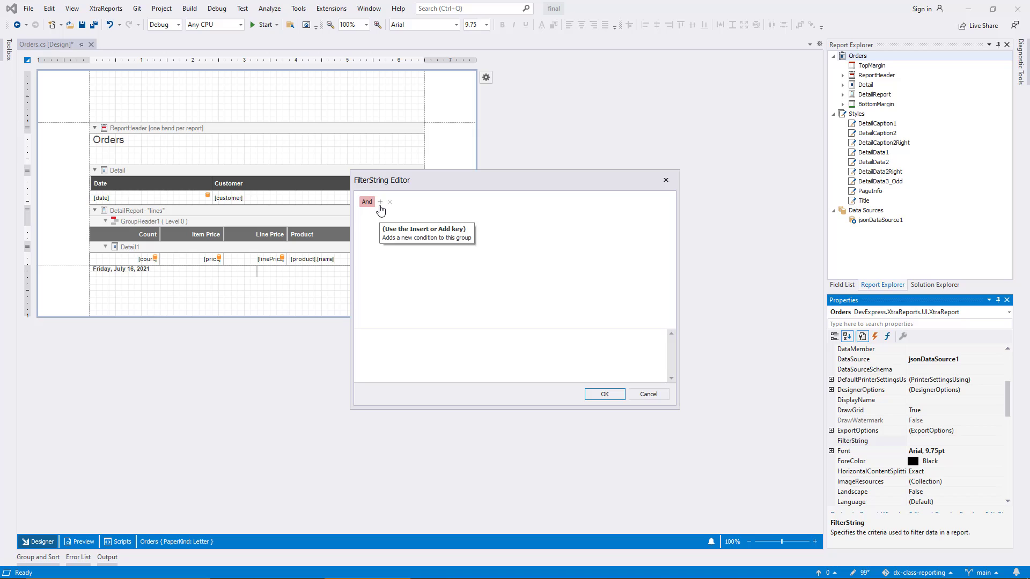
left_click(380, 204)
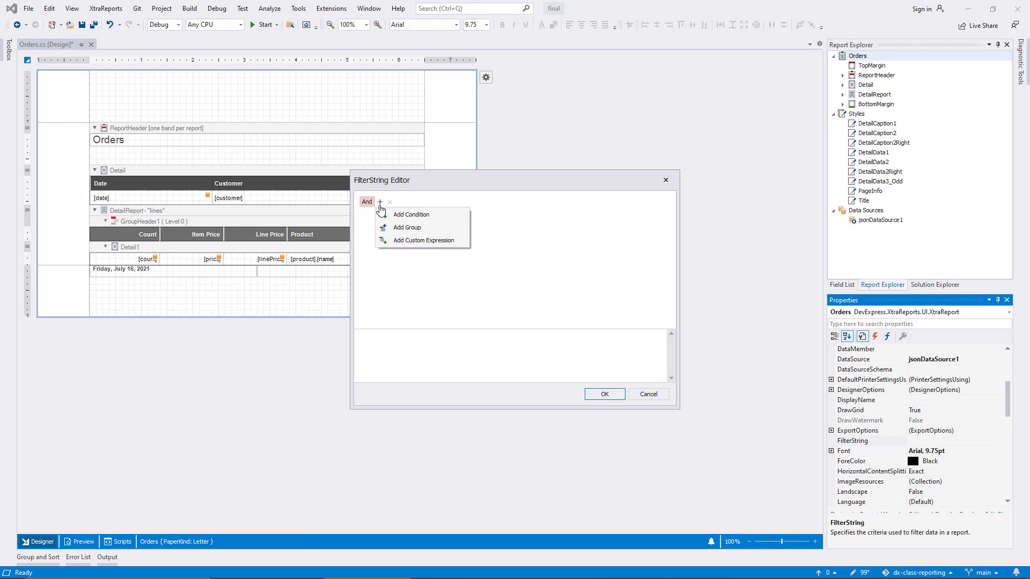
left_click(394, 215)
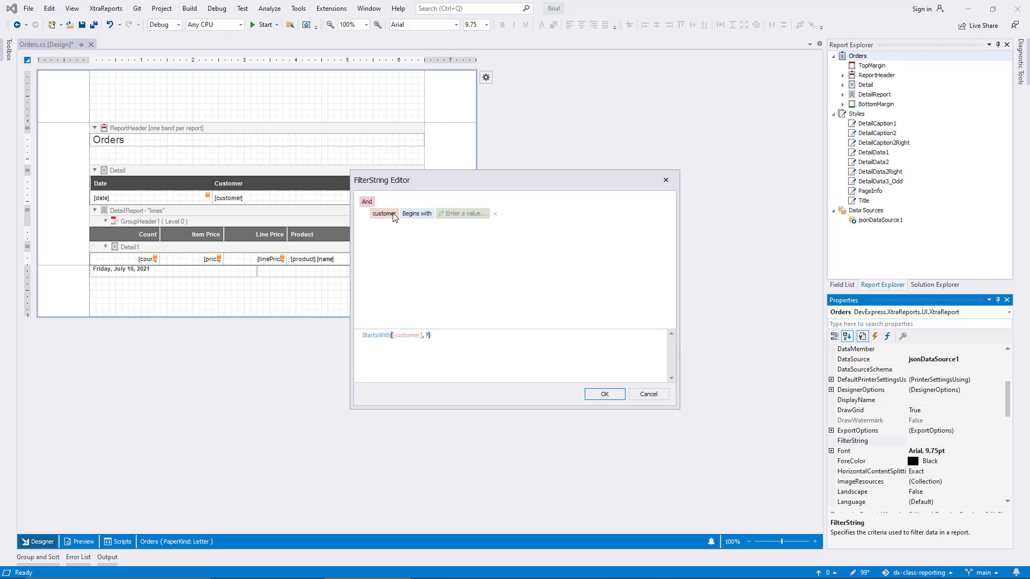
left_click(394, 215)
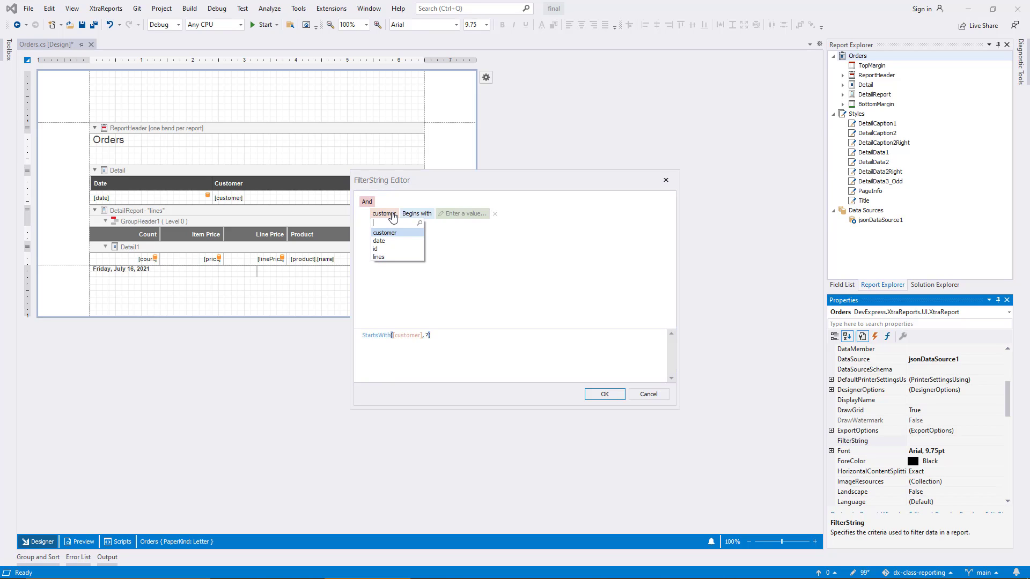
left_click(401, 242)
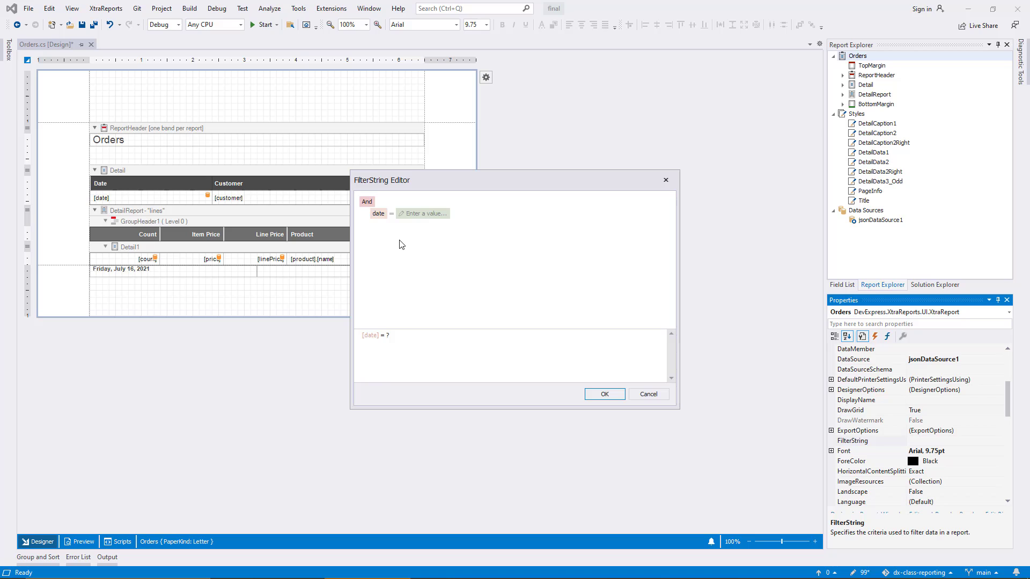
left_click(392, 215)
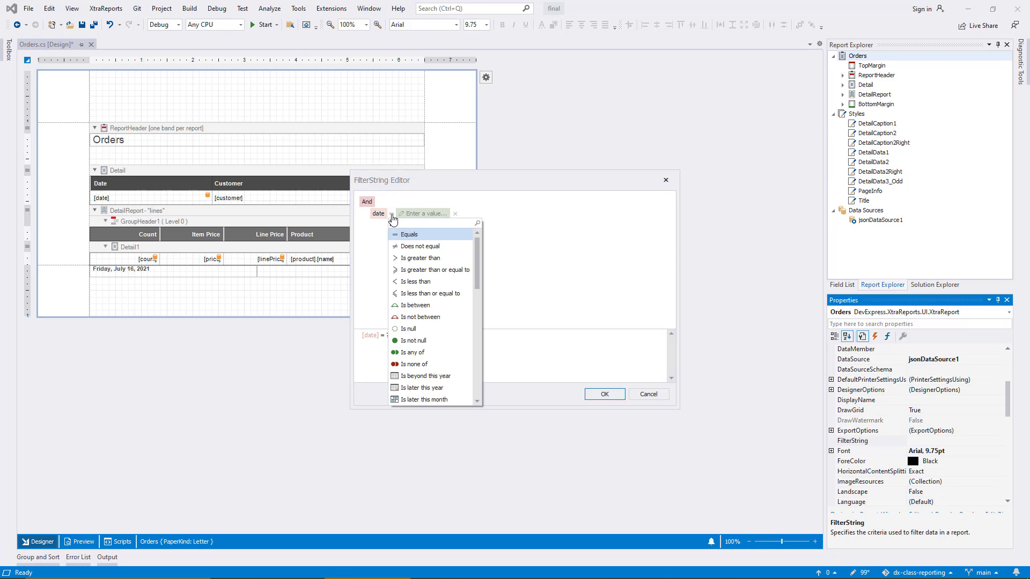
left_click(430, 270)
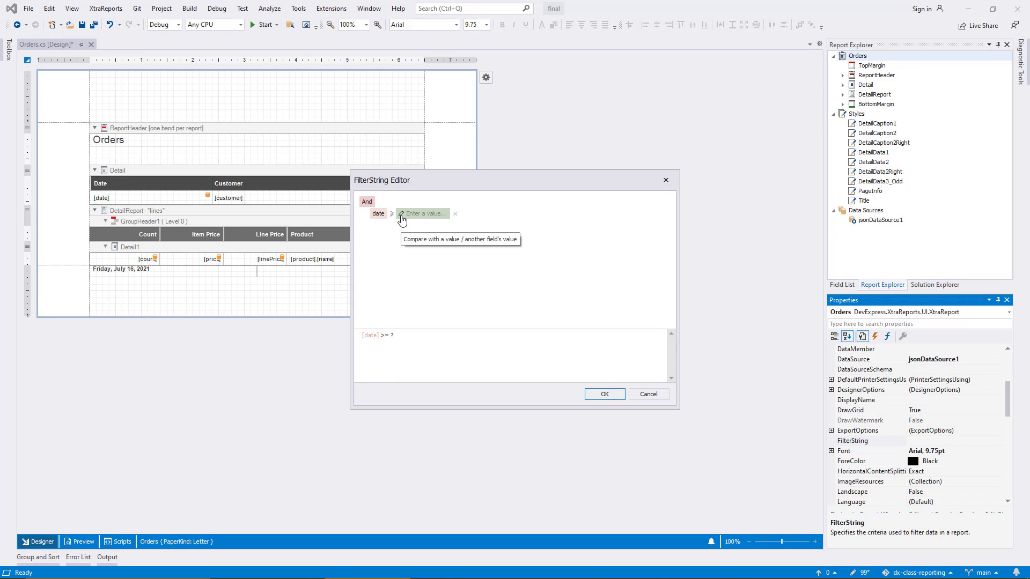
left_click(401, 216)
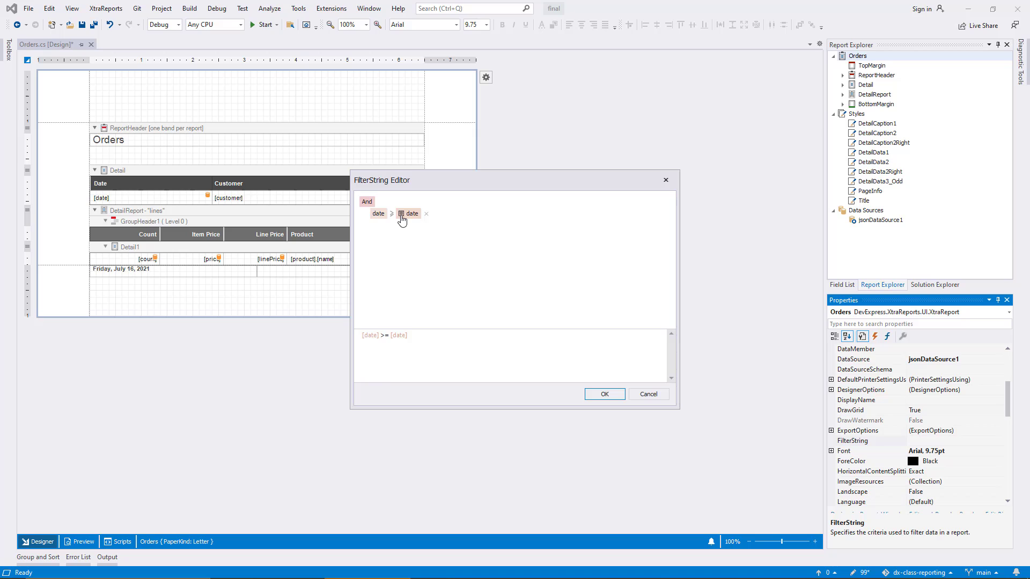
left_click(401, 215)
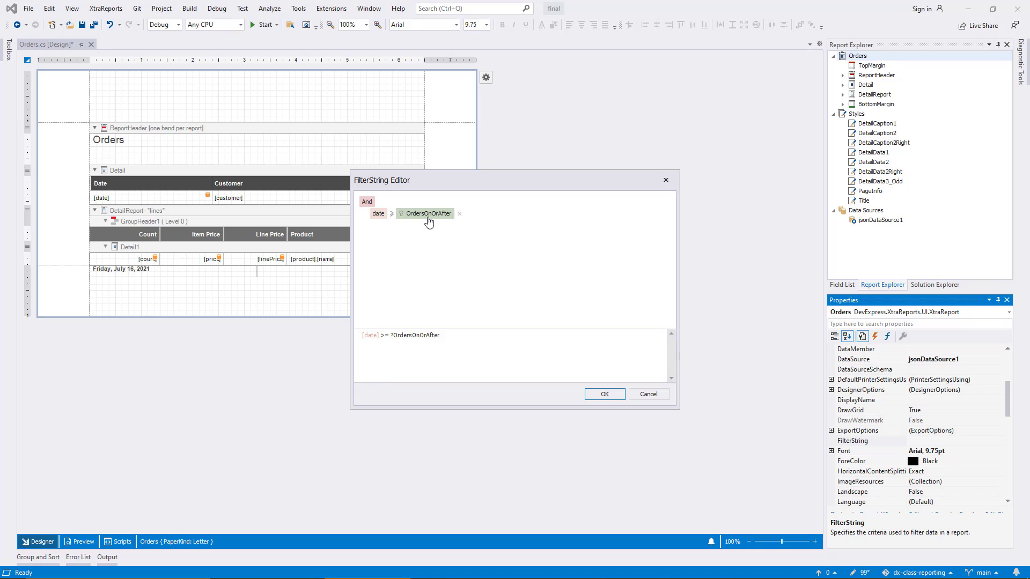
- Add a custom expression condition [date] >= ?OrdersOnOrAfter through the Expression Editor
left_click(379, 202)
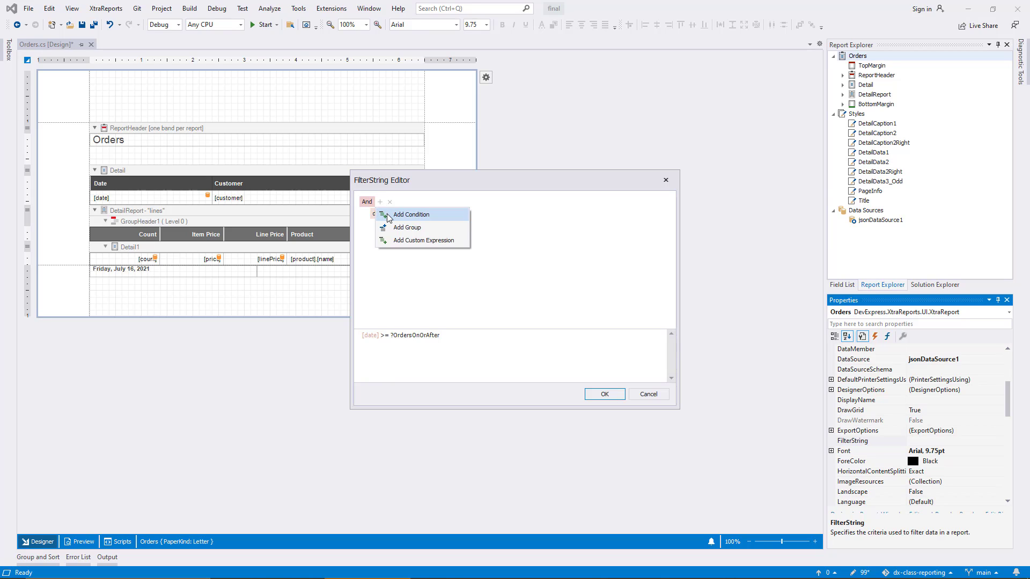
left_click(394, 241)
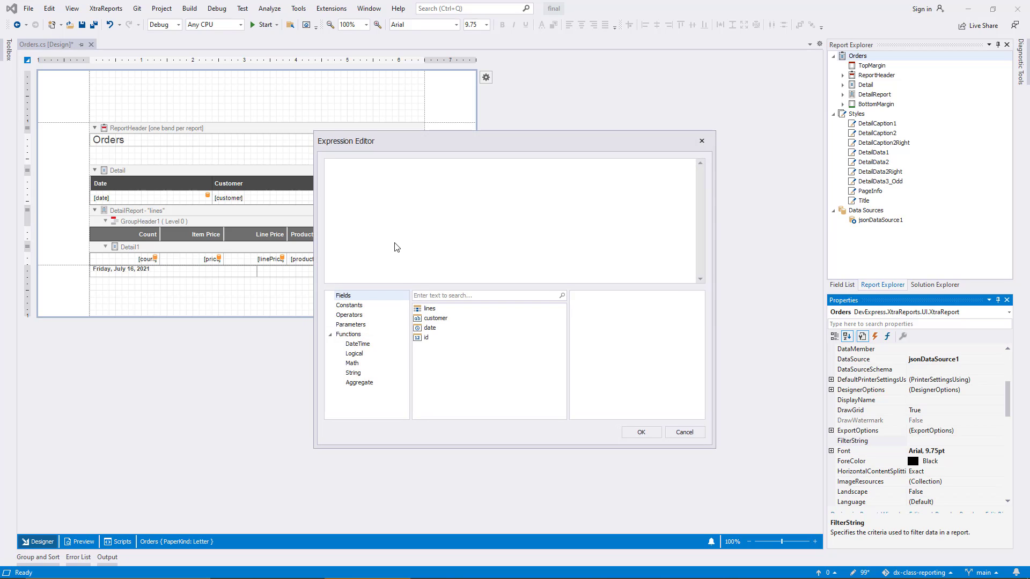
left_click(386, 296)
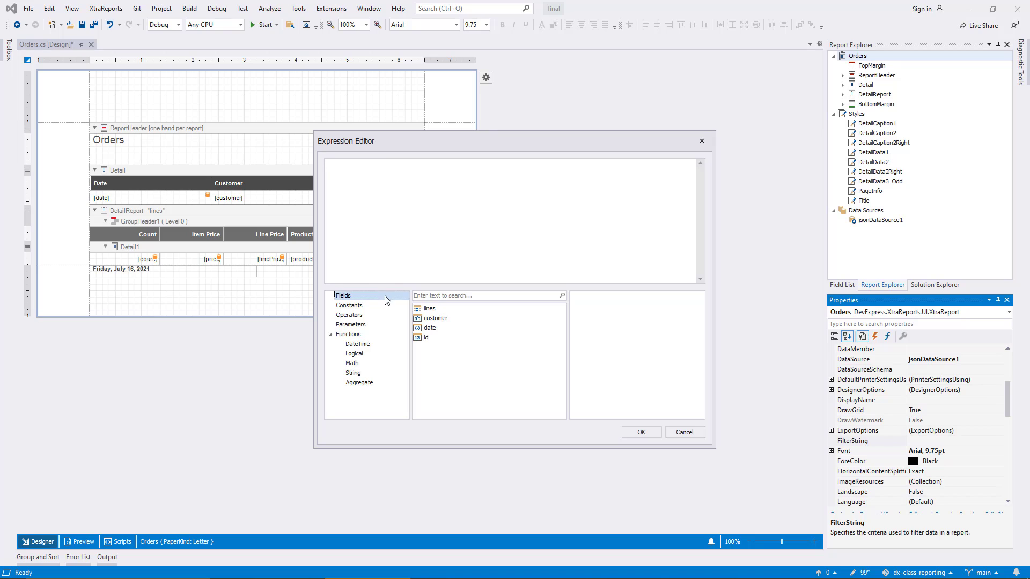
left_click(379, 325)
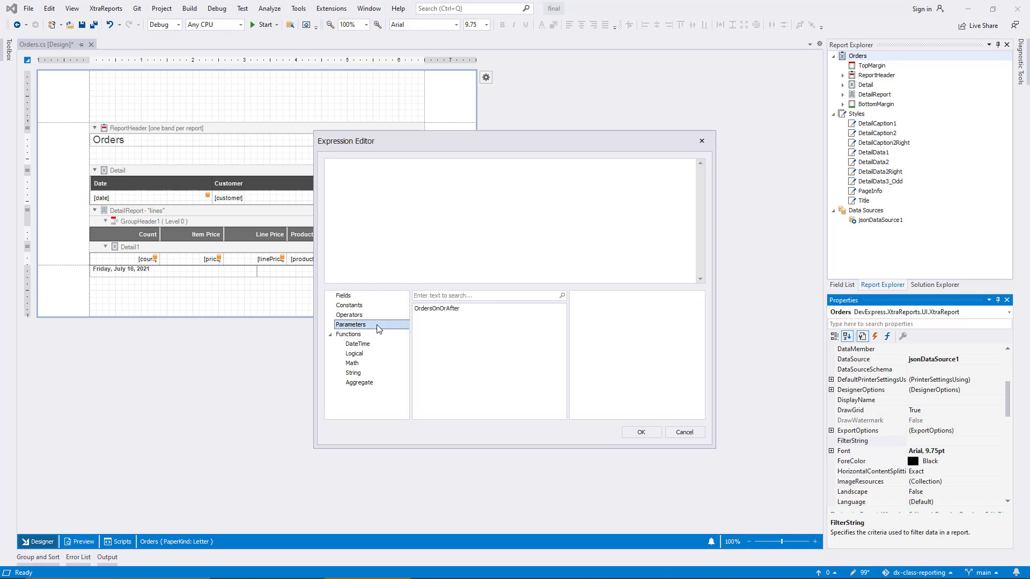
left_click(453, 311)
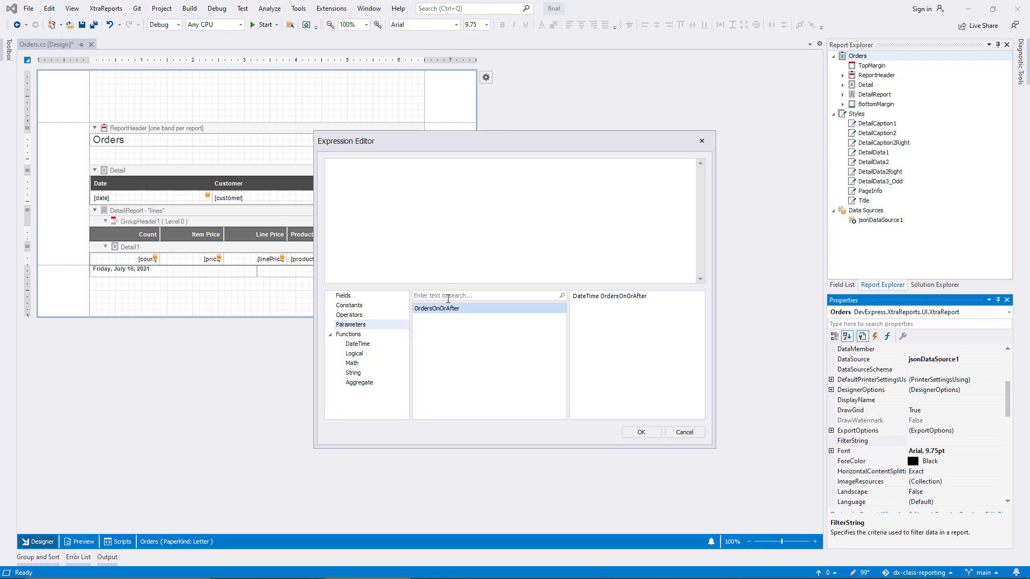
left_click(425, 249)
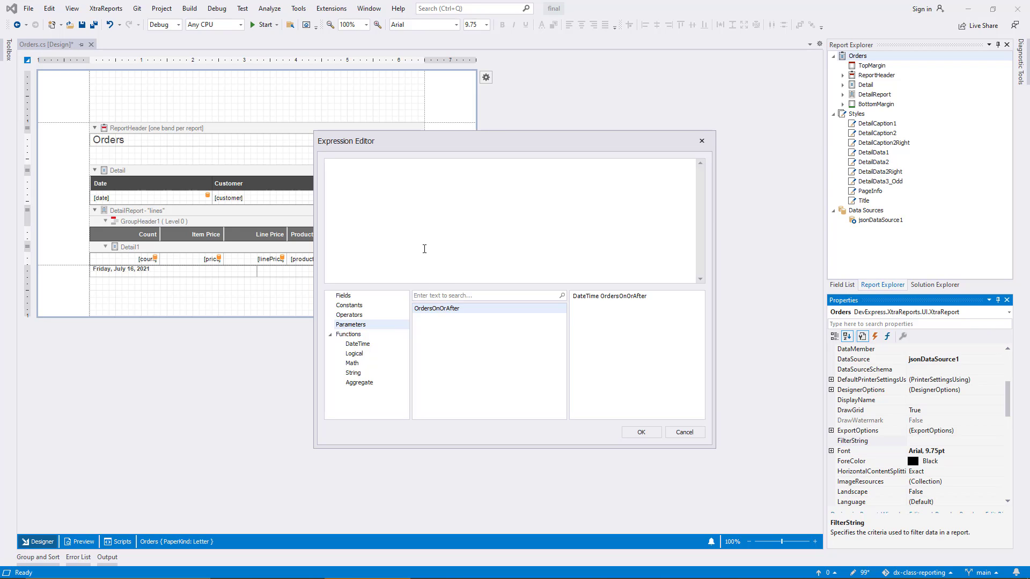
type("[date] >= ?OrdersOnOrAfter")
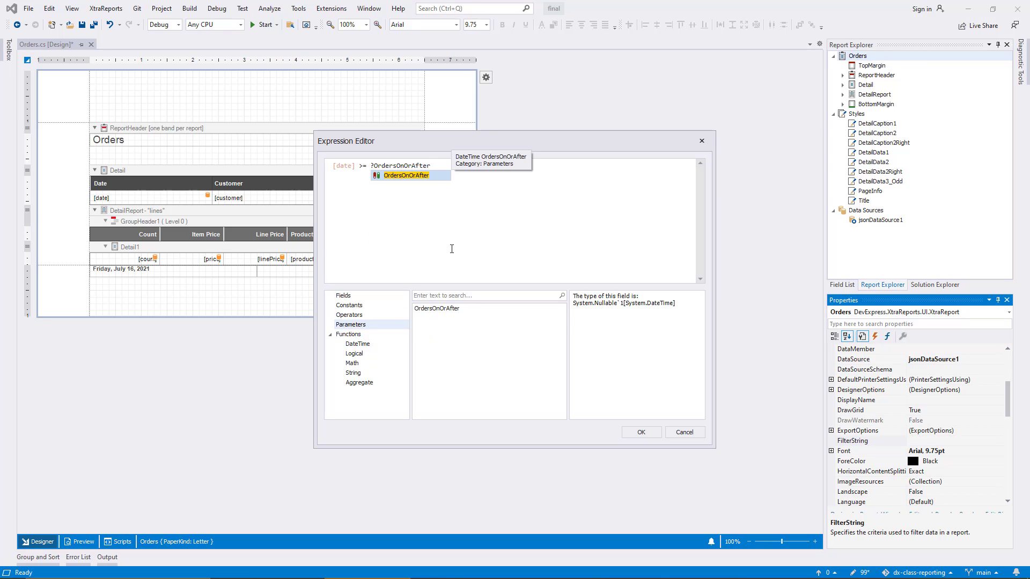
key("Escape")
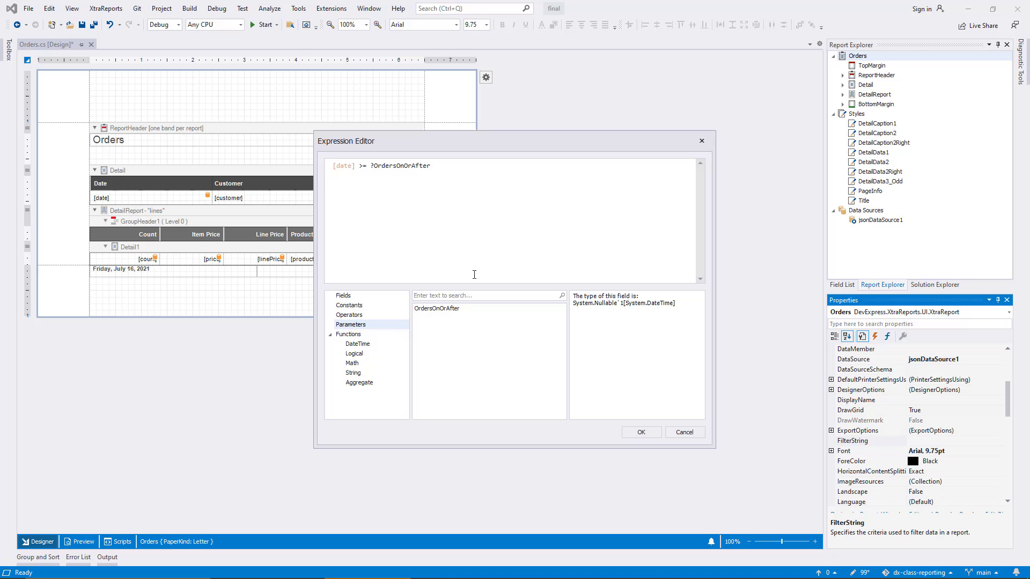
left_click(626, 434)
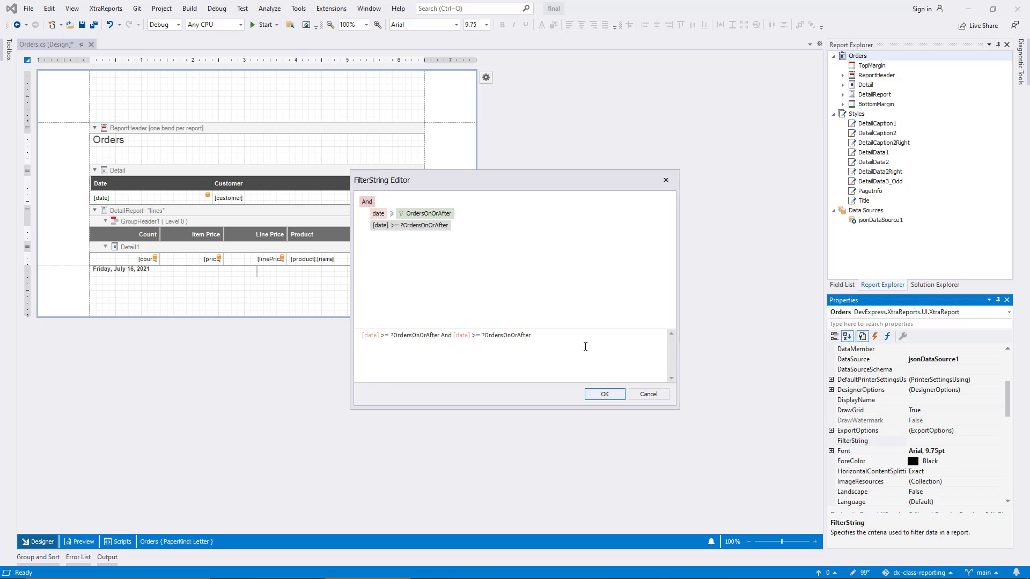
- Delete the duplicate date condition, leaving the filter as [date] >= ?OrdersOnOrAfter
left_click(611, 396)
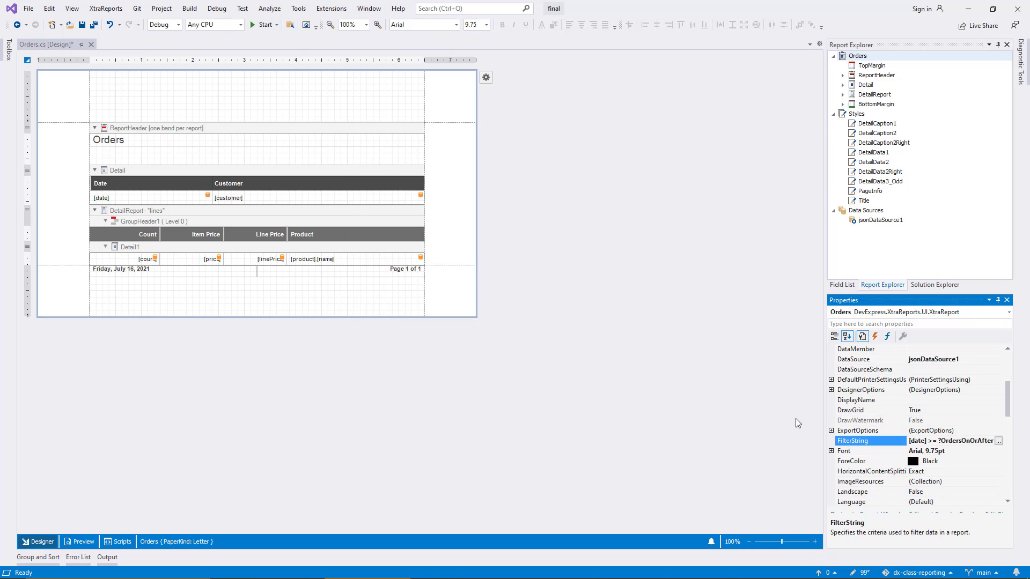
left_click(999, 441)
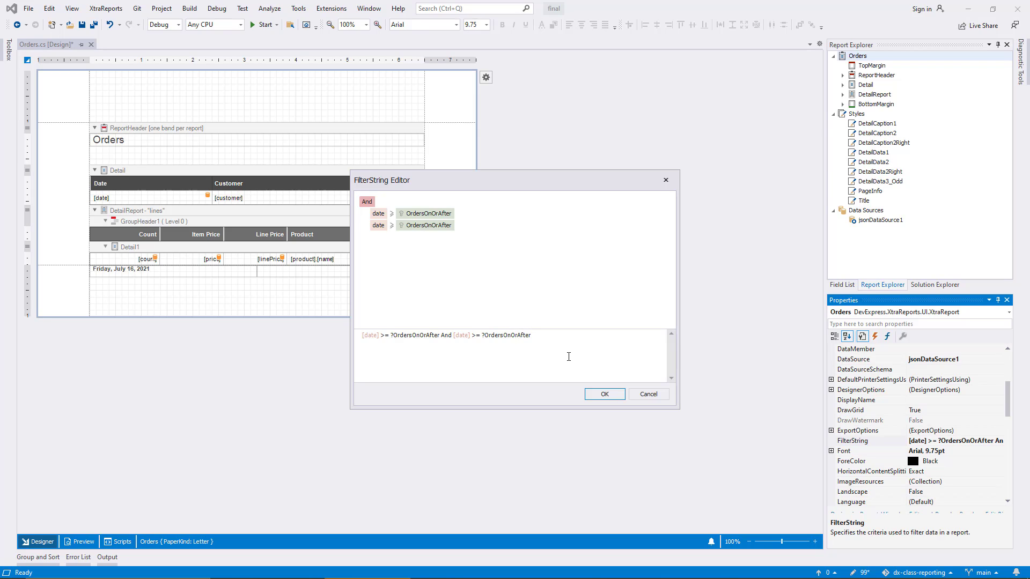
type("XXXX")
key("BackSpace")
key("BackSpace")
key("BackSpace")
key("BackSpace")
left_click(458, 225)
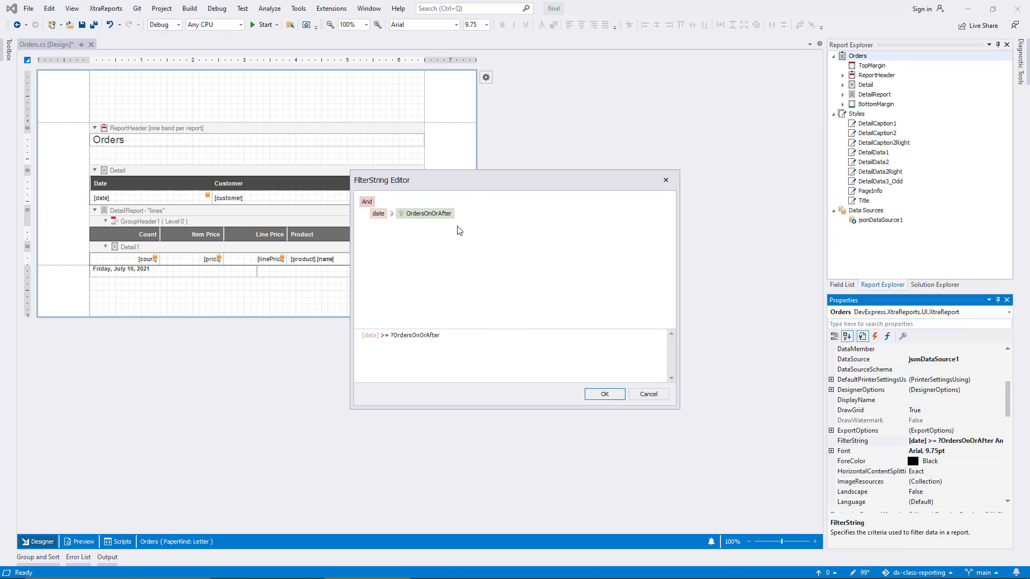
left_click(590, 397)
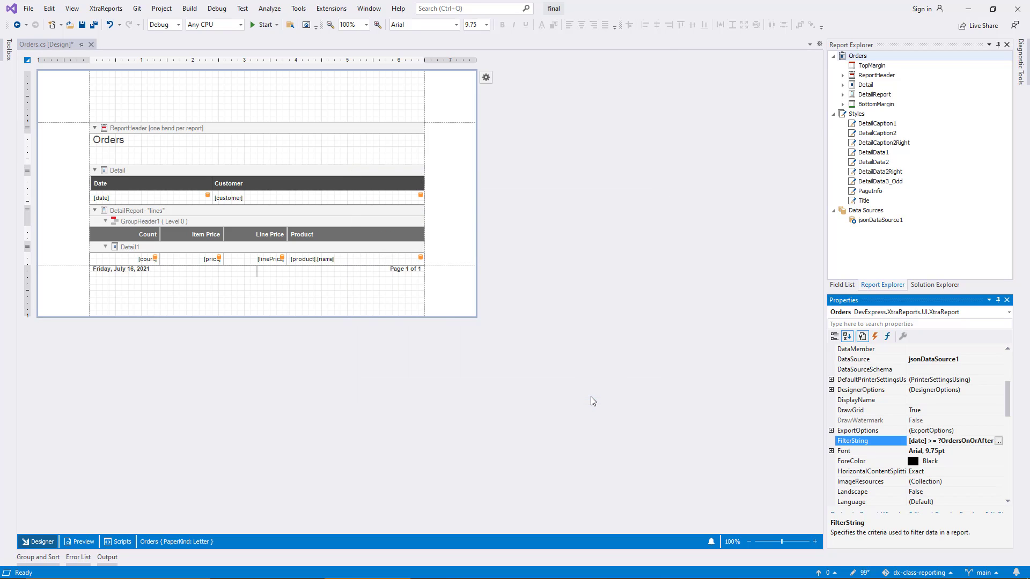
left_click(84, 542)
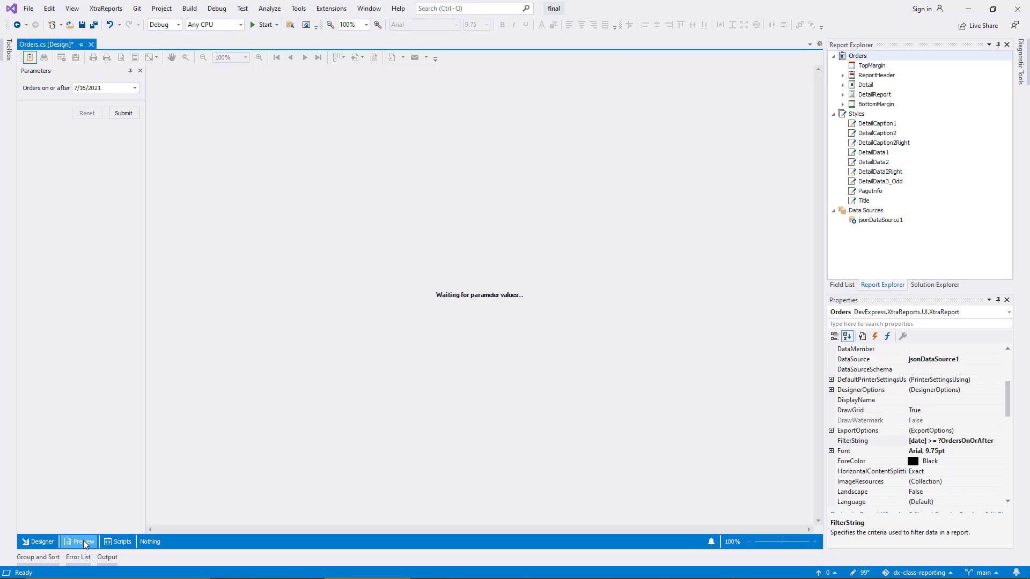
left_click(121, 113)
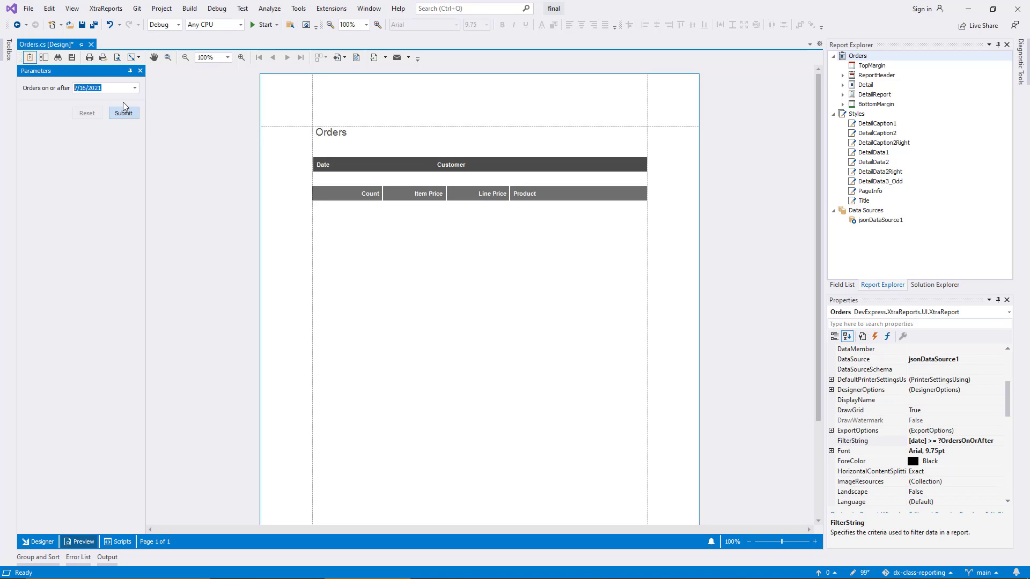
left_click(134, 88)
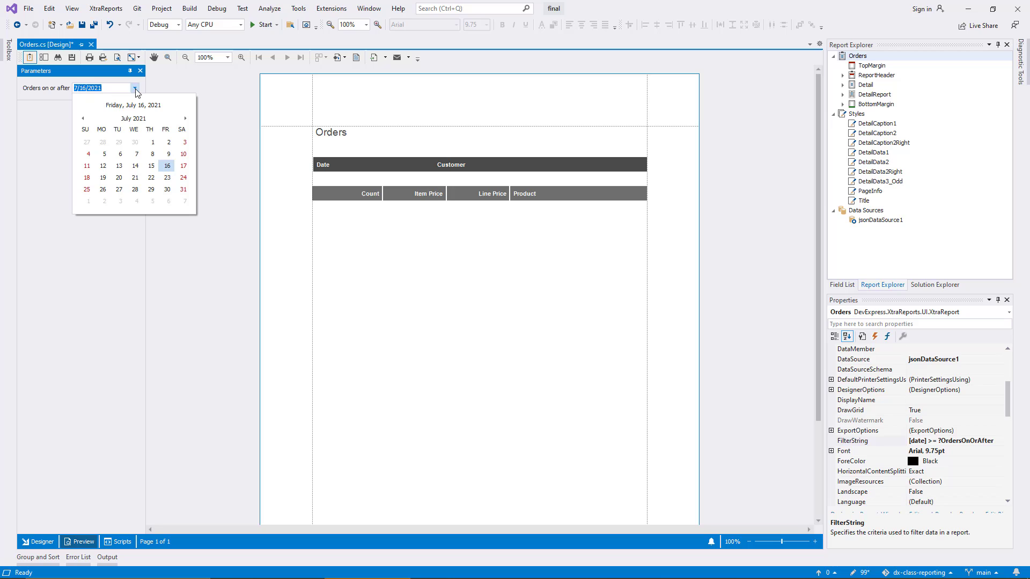
left_click(133, 118)
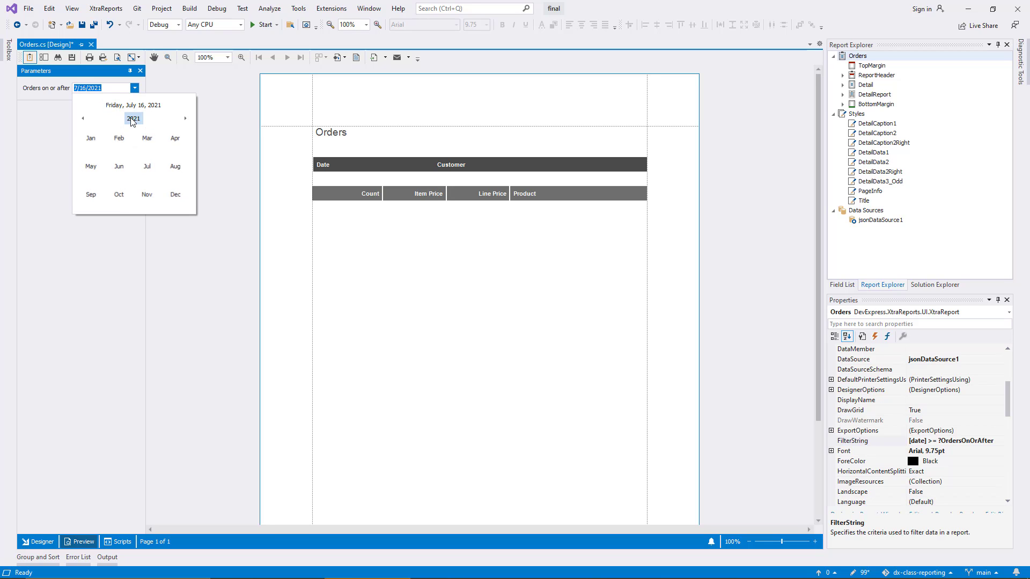
left_click(95, 142)
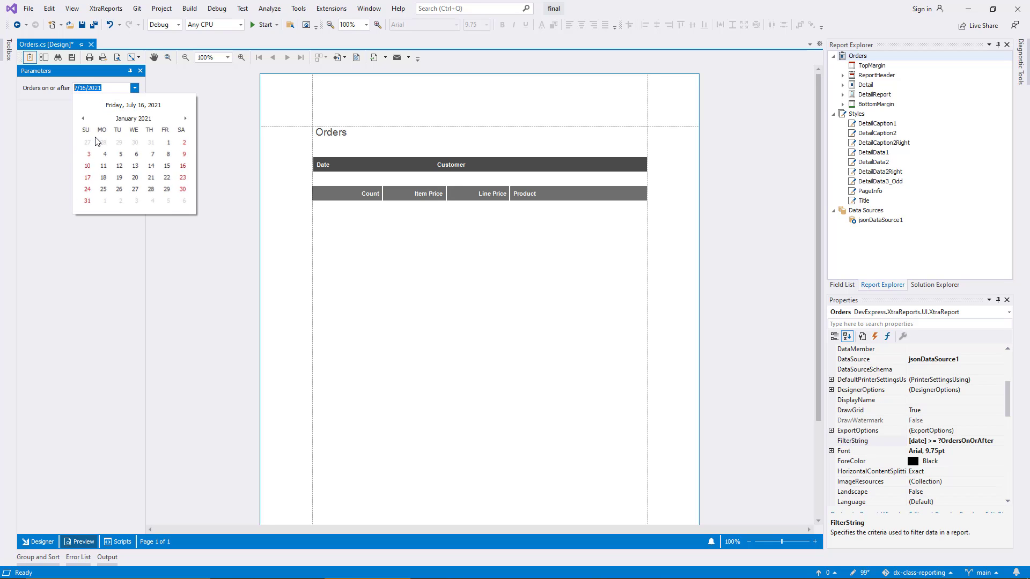
left_click(157, 142)
left_click(134, 114)
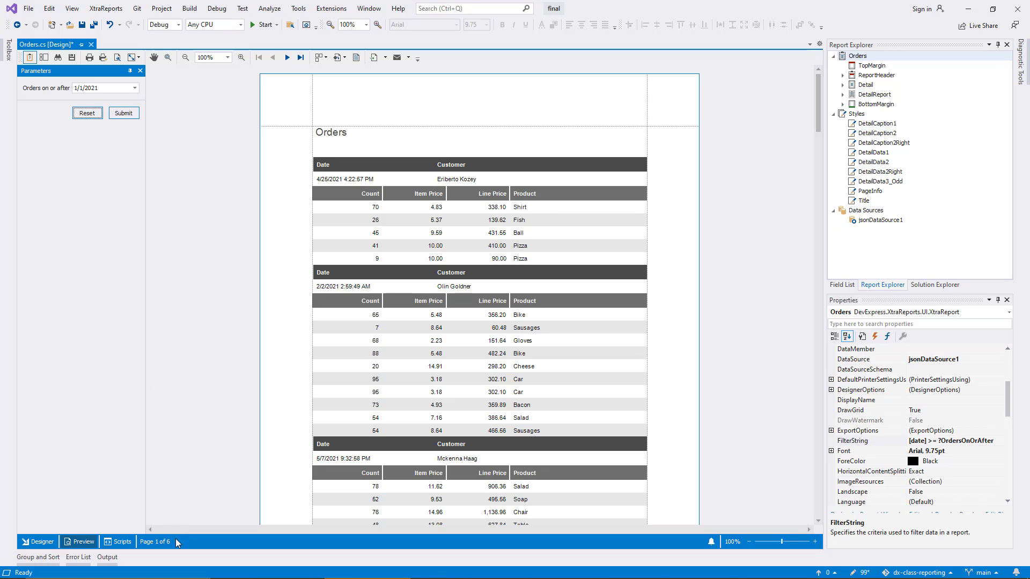
left_click(135, 88)
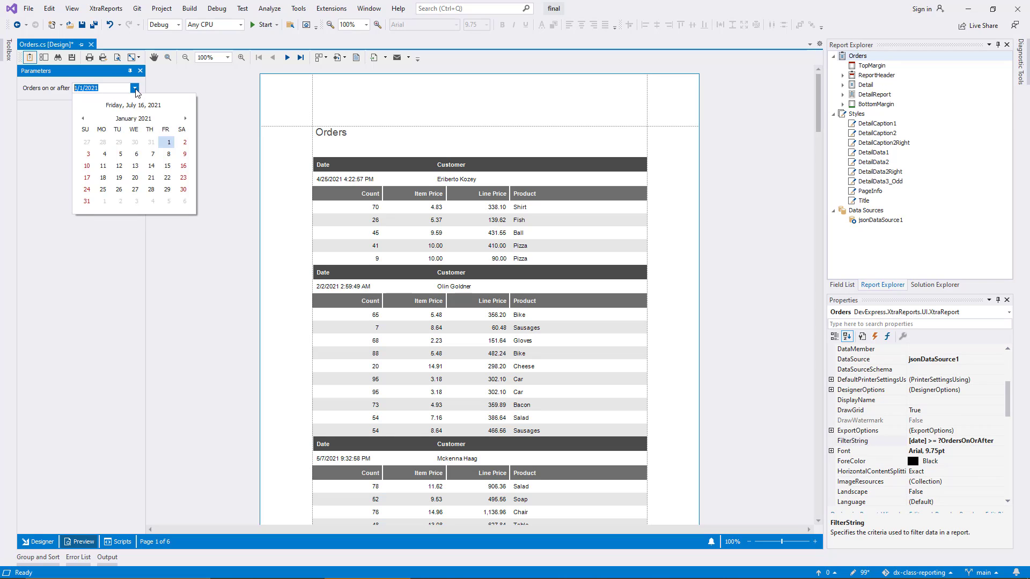
left_click(187, 119)
left_click(186, 118)
left_click(186, 119)
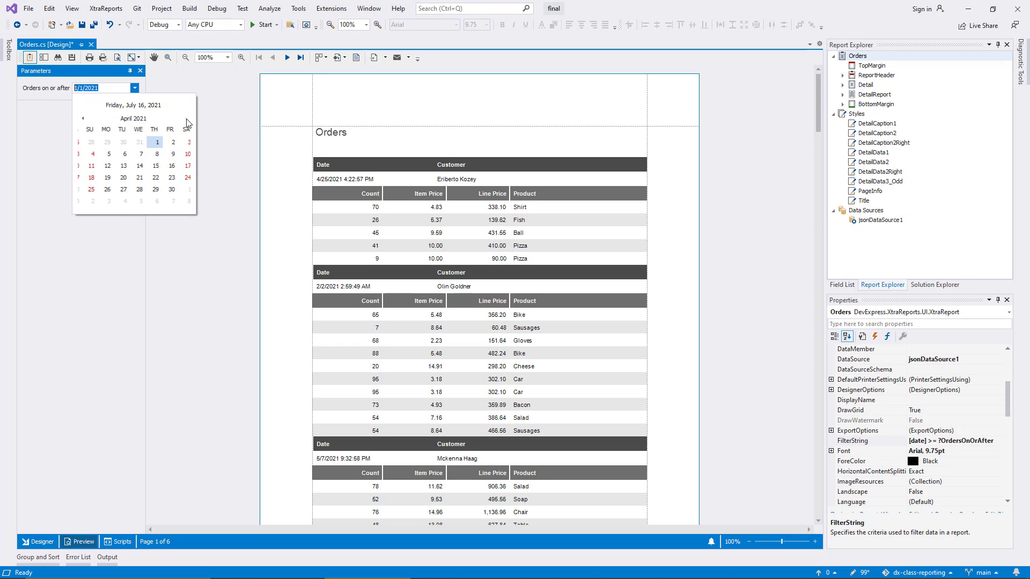
left_click(151, 141)
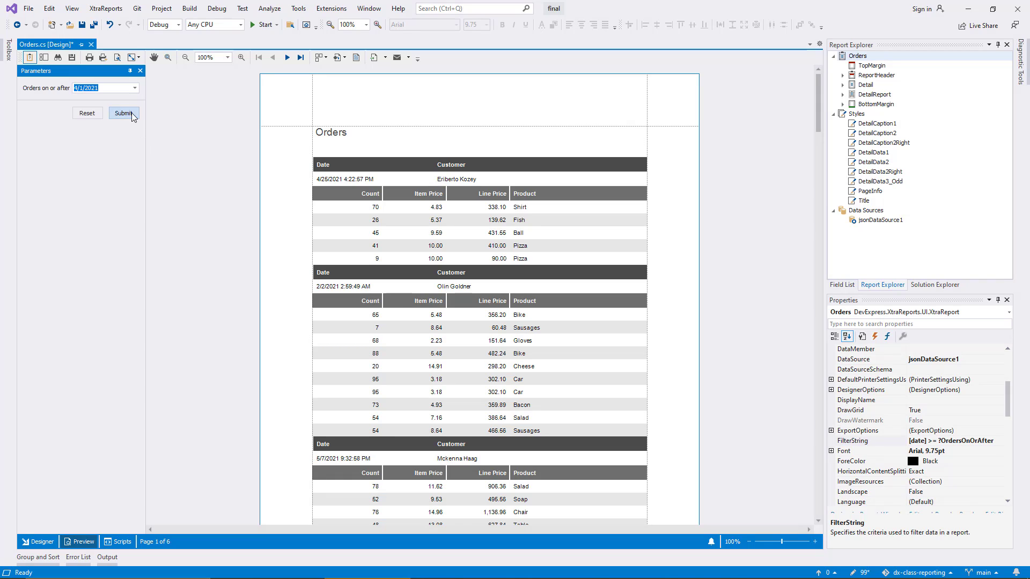
left_click(131, 113)
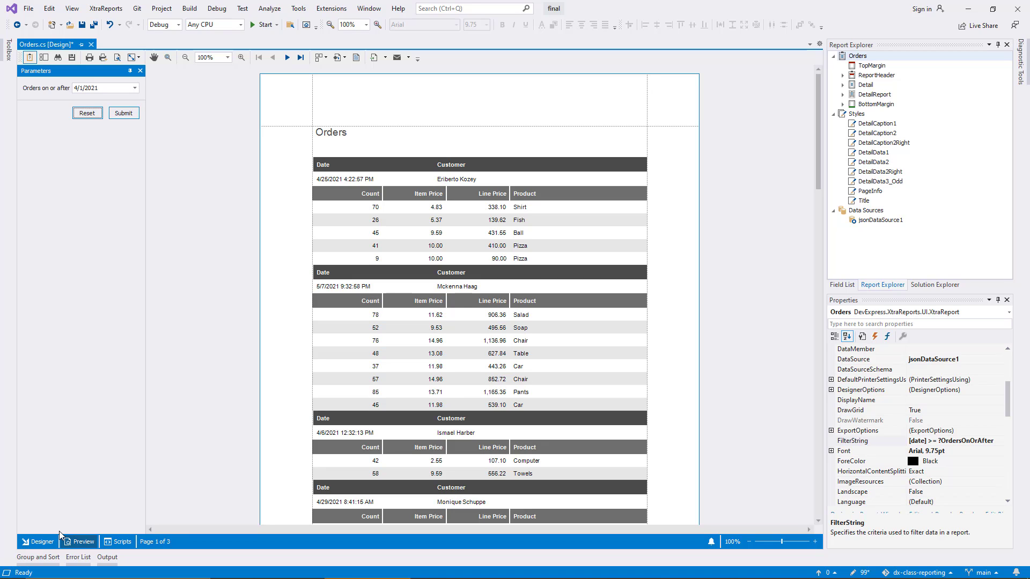
left_click(39, 542)
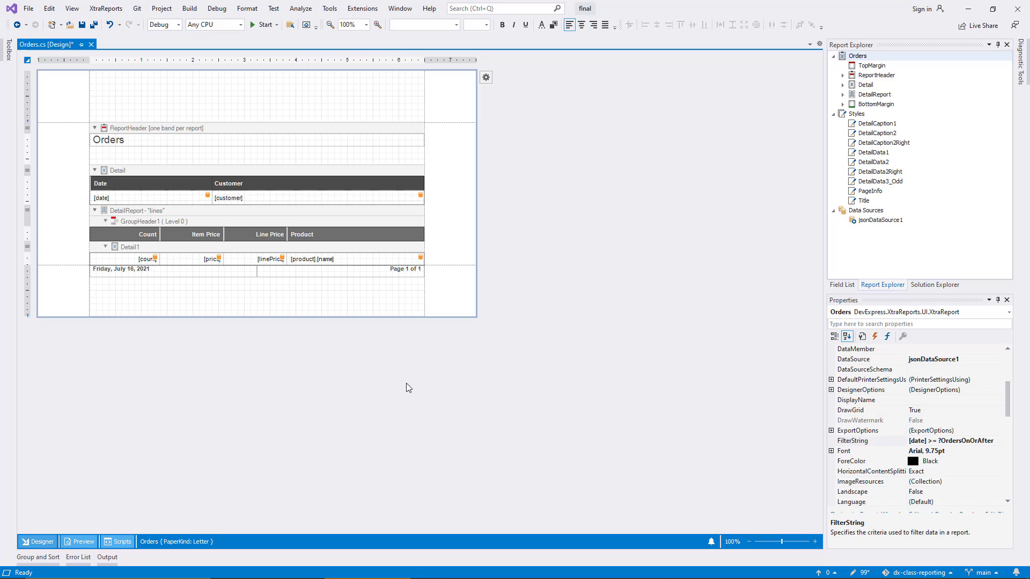
- Set the OrdersOnOrAfter parameter's AllowNull property to True
left_click(840, 285)
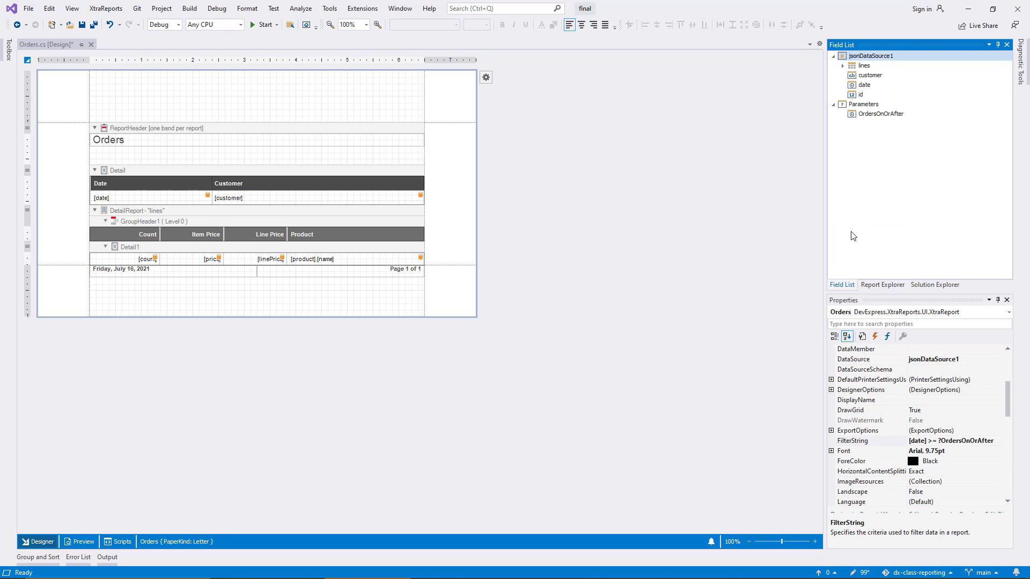
left_click(902, 114)
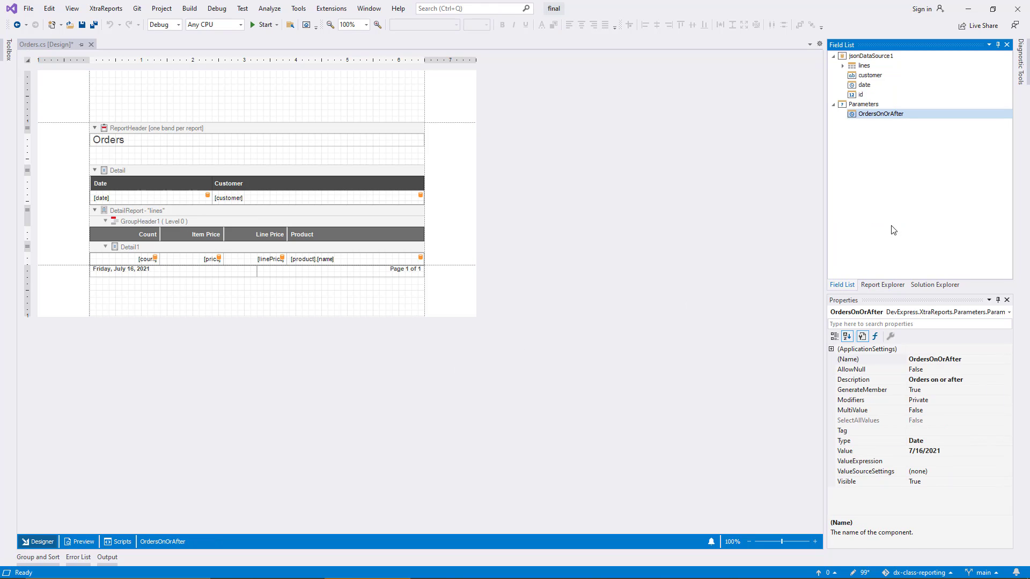
left_click(888, 370)
left_click(936, 369)
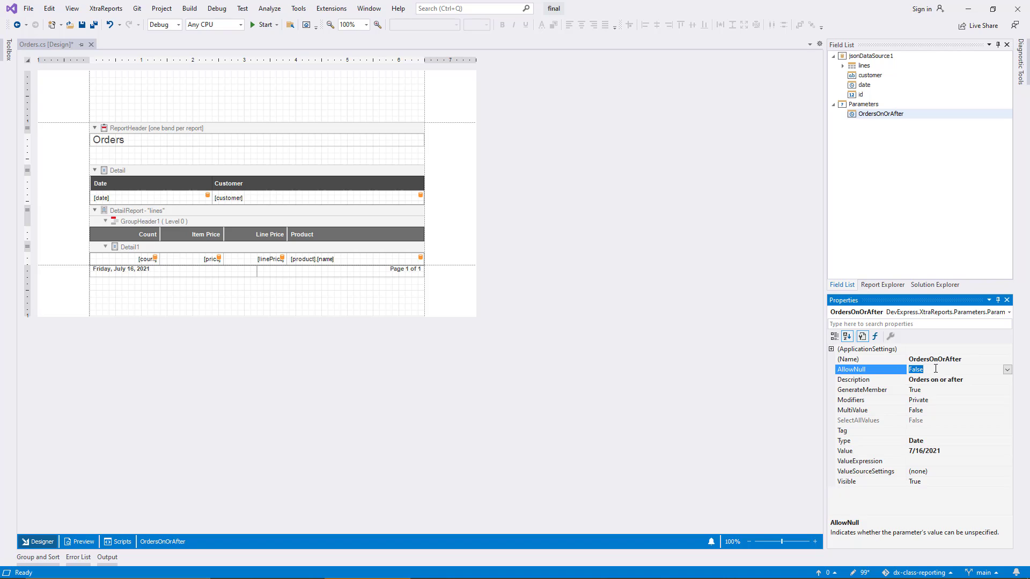
double_click(936, 370)
- Preview the report with the date cleared, showing all 6 pages, then return to Designer
left_click(83, 543)
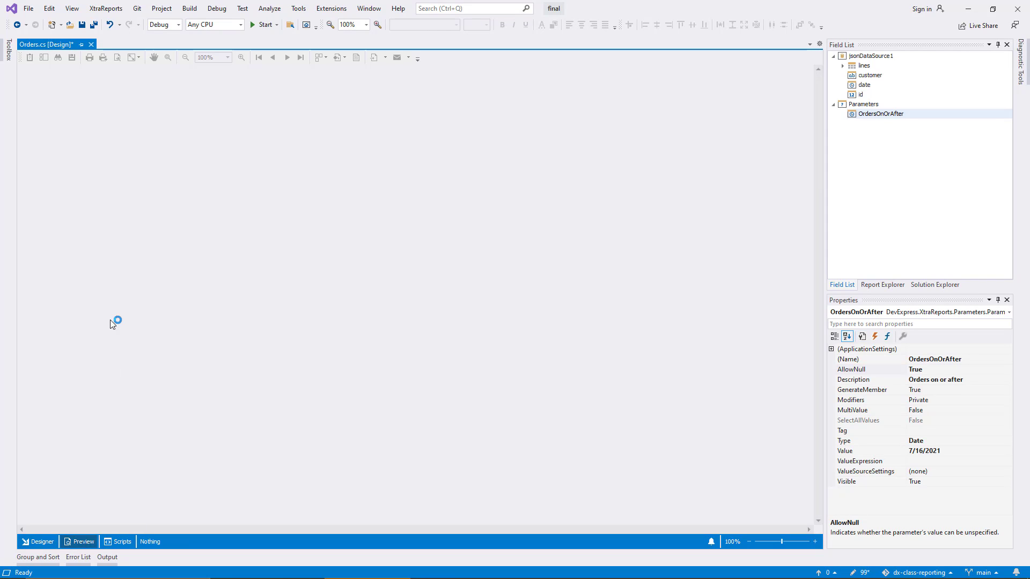
left_click(135, 89)
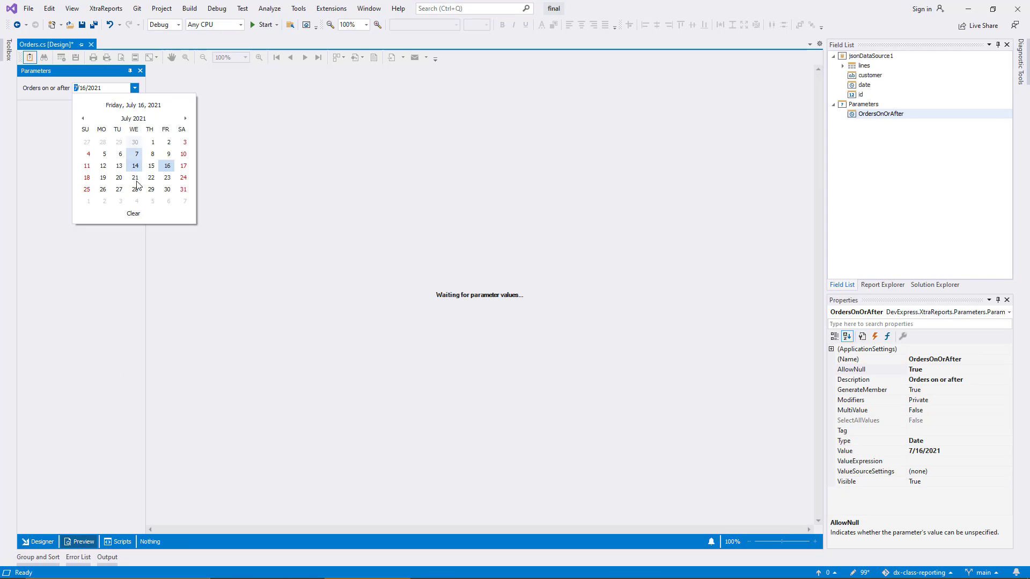
left_click(142, 216)
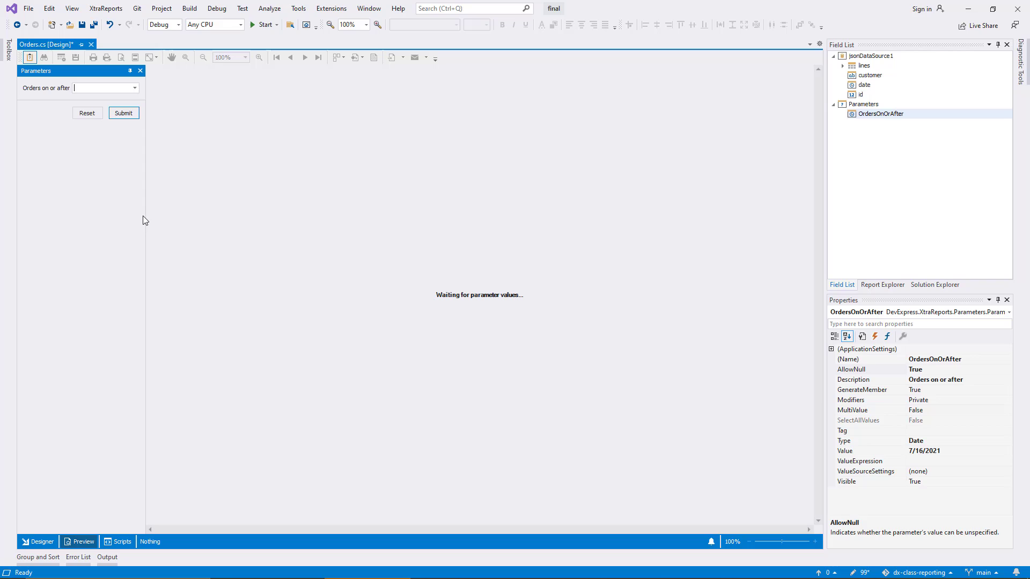
left_click(118, 114)
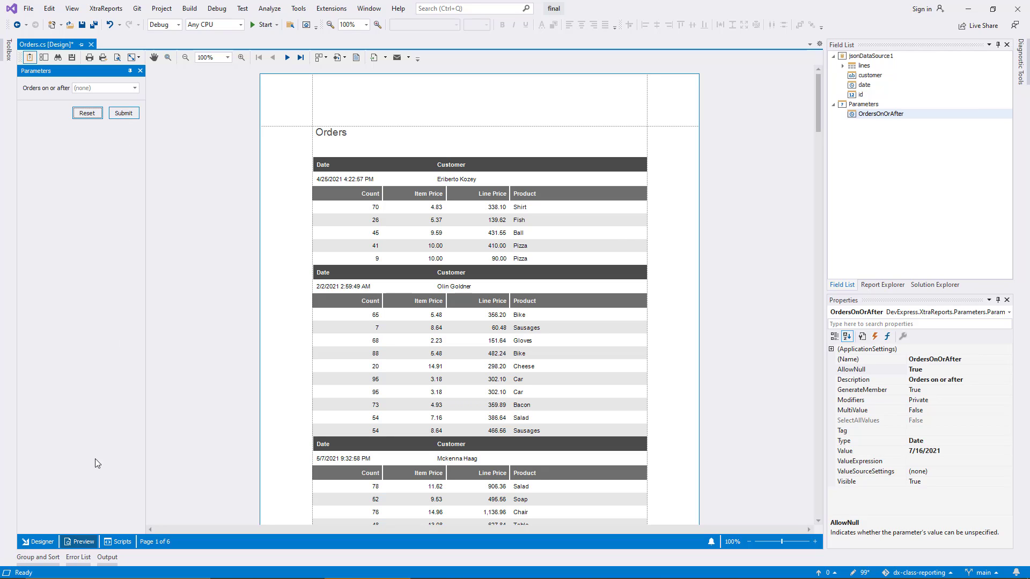
left_click(48, 542)
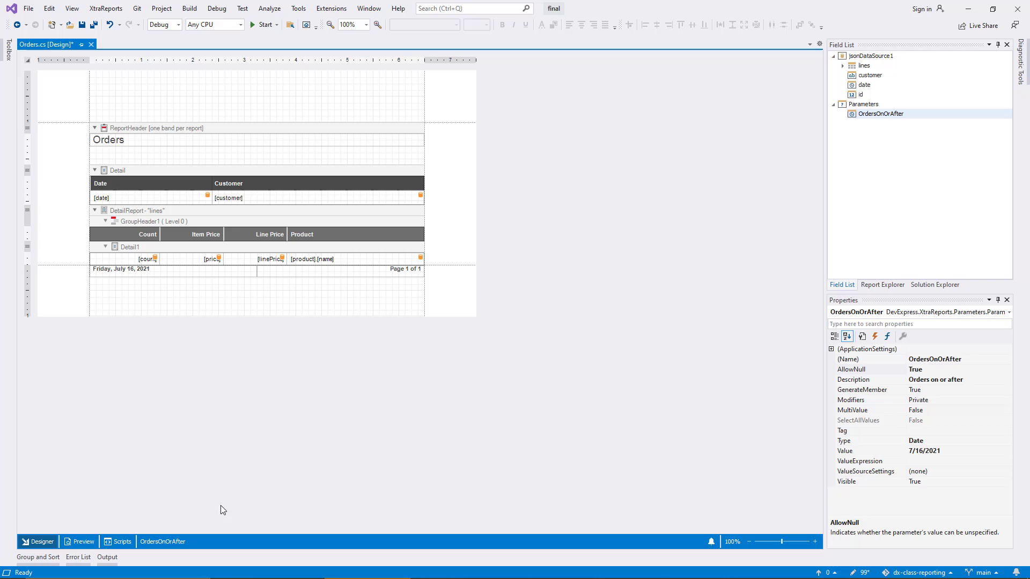
- Change the report filter's date operator to 'Is less than or equal to' and open Preview
left_click(491, 372)
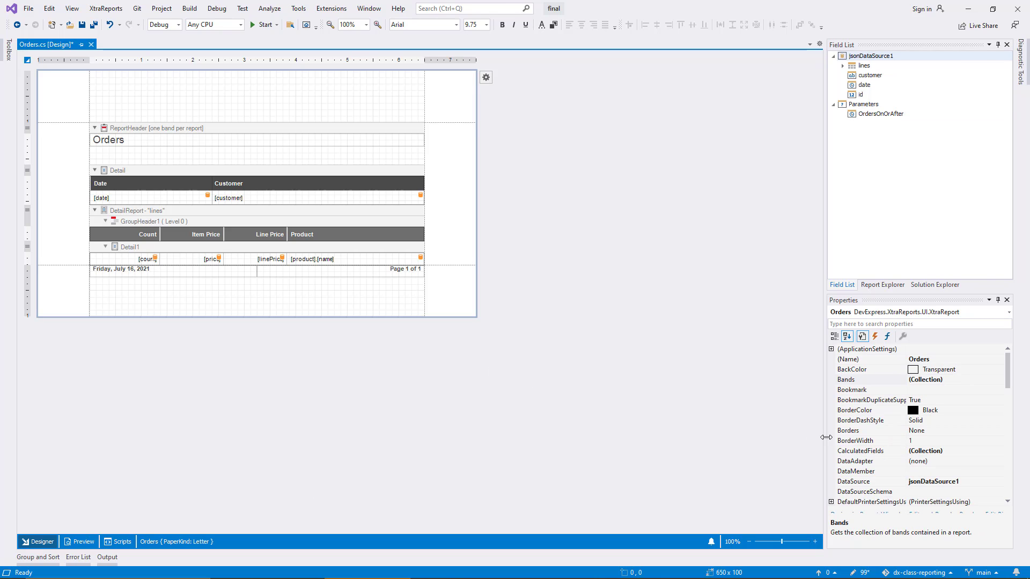
left_click_drag(1008, 381, 1008, 413)
left_click(1000, 425)
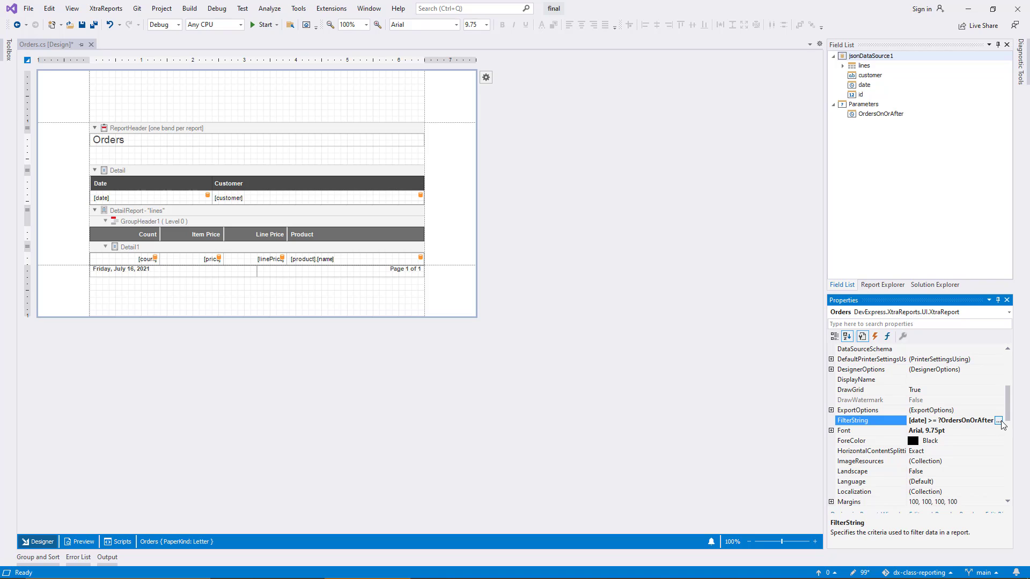
left_click(999, 422)
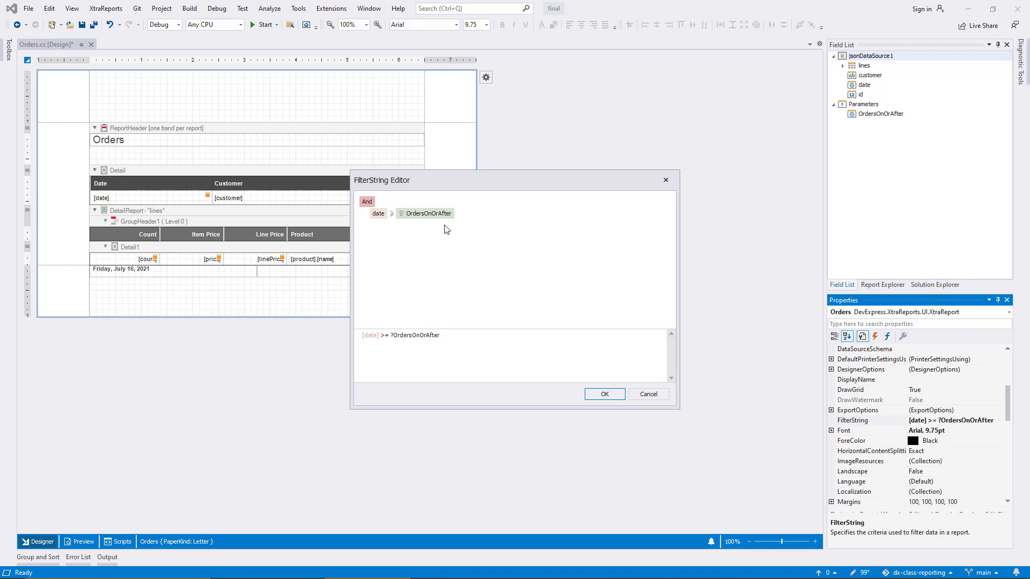
left_click(392, 214)
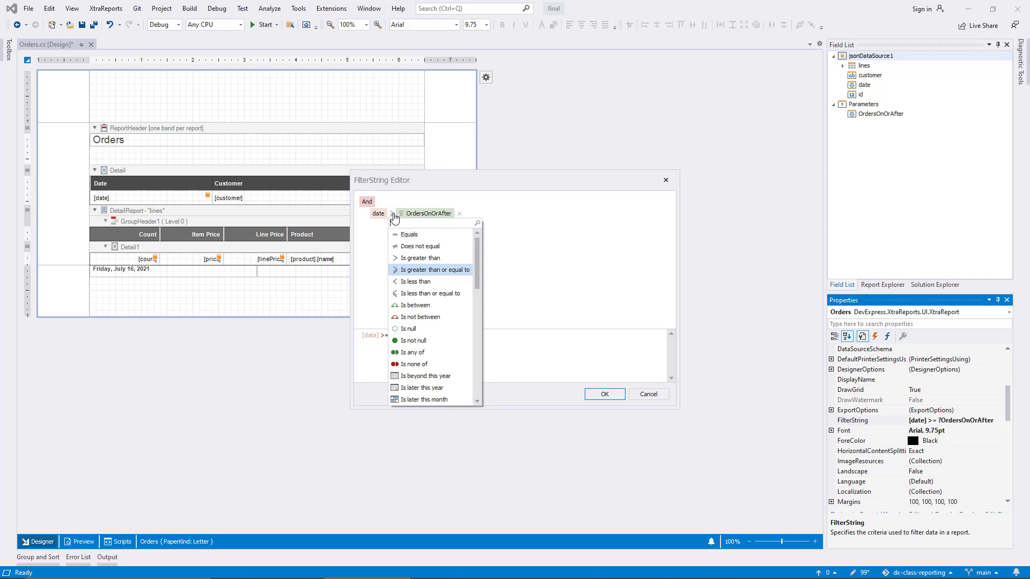
left_click(430, 294)
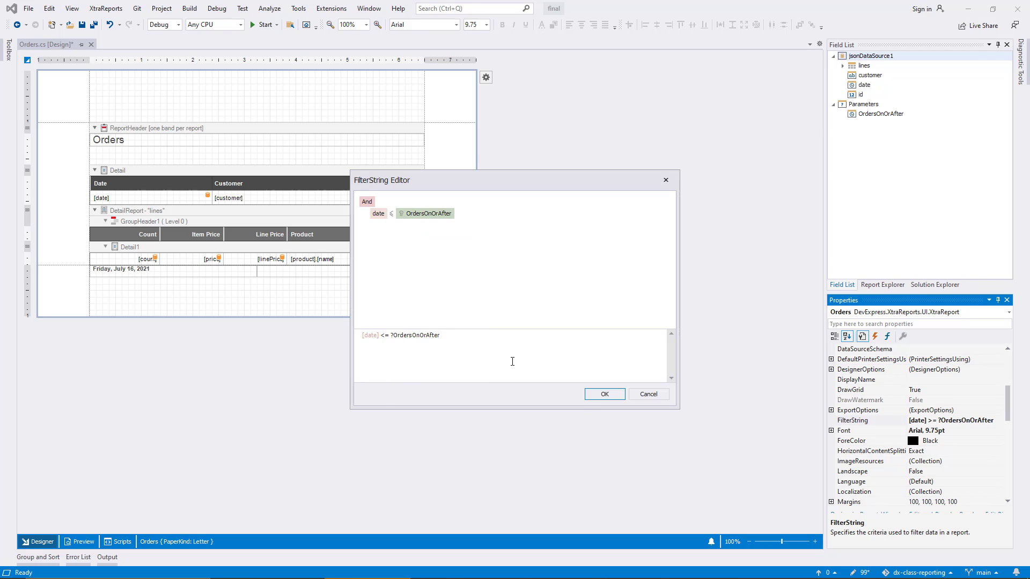
left_click(603, 394)
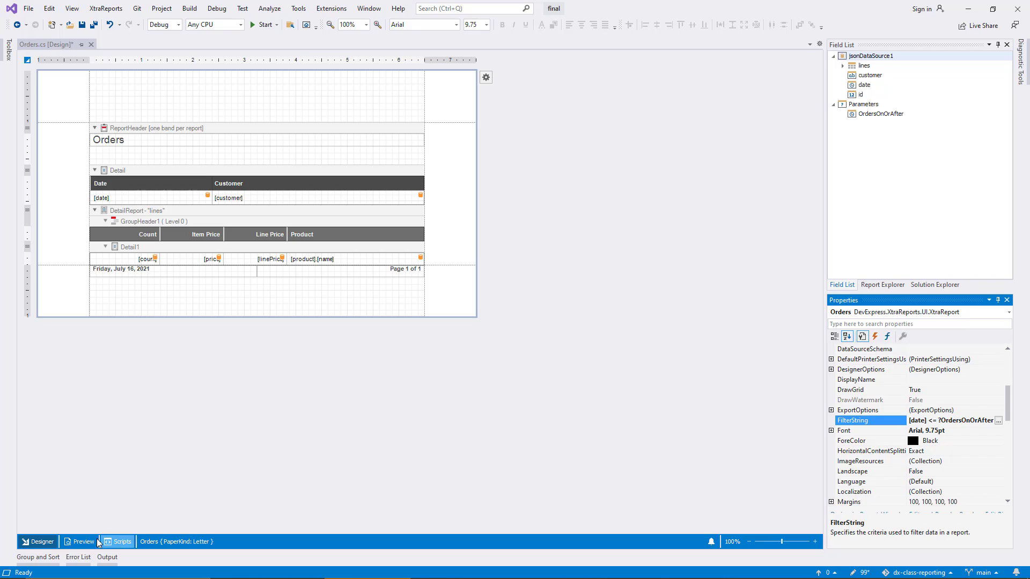
left_click(79, 542)
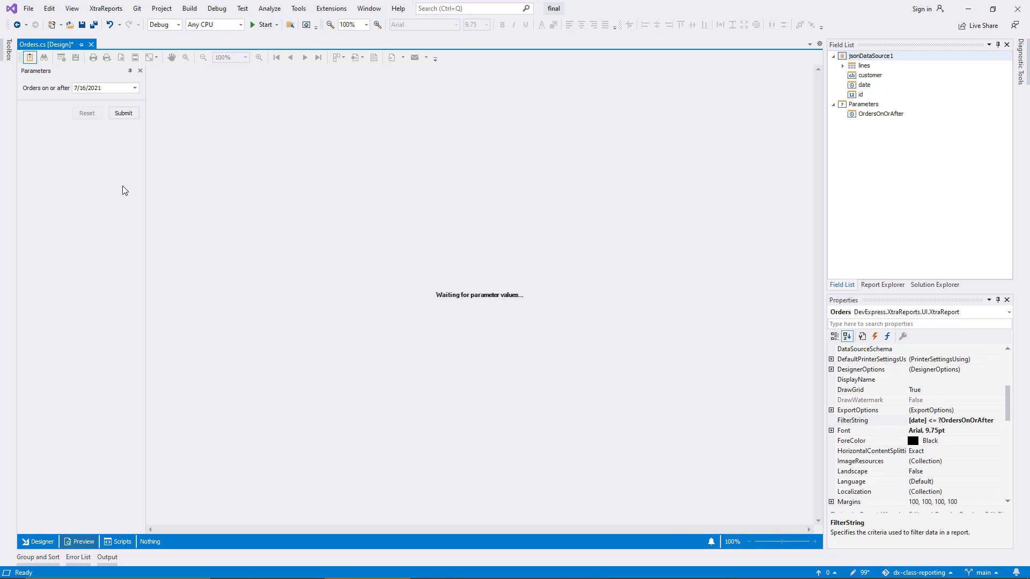
- Preview for 7/16/2021, then with no date (no orders shown), and return to Designer
left_click(127, 113)
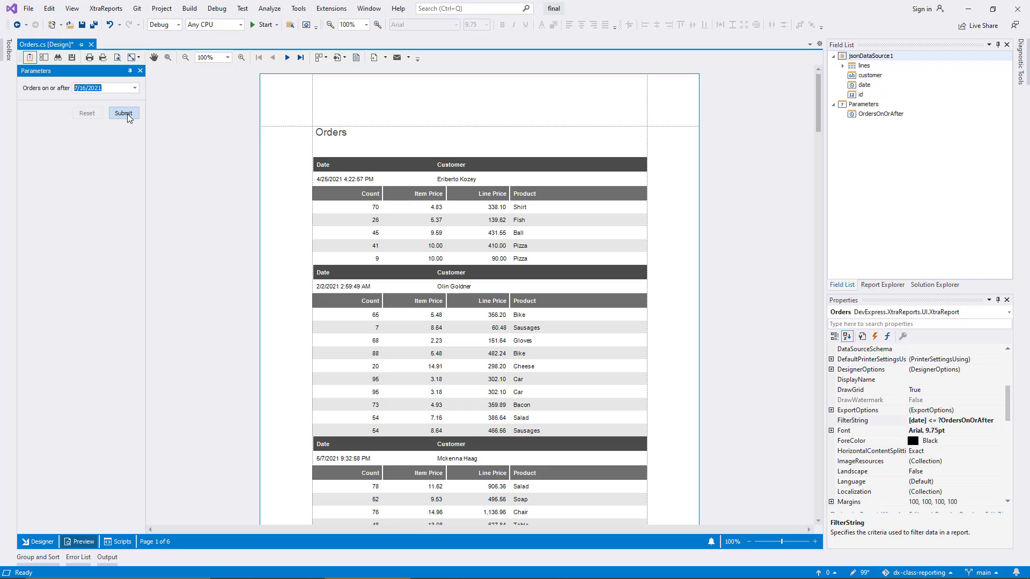
left_click(134, 88)
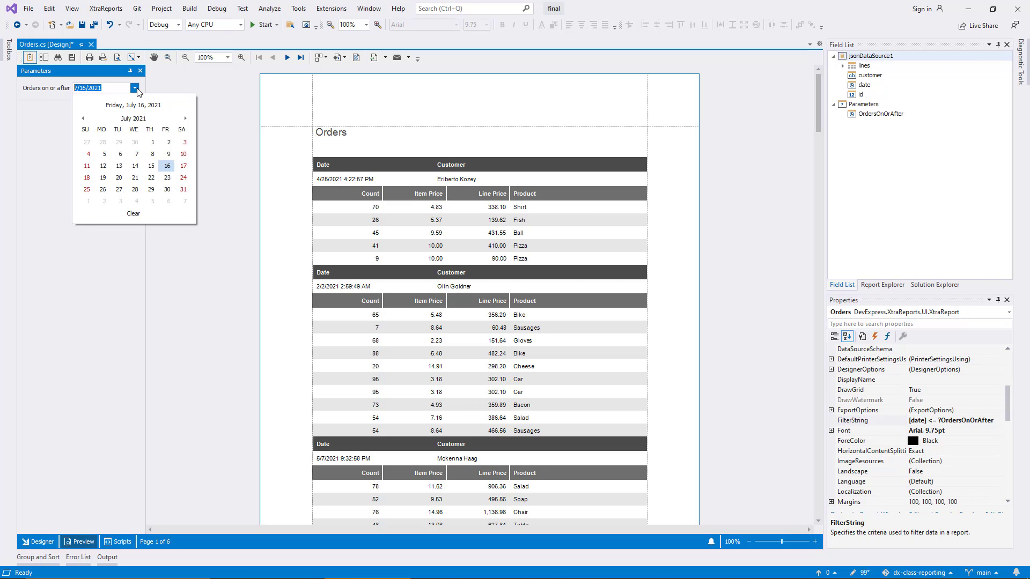
left_click(128, 214)
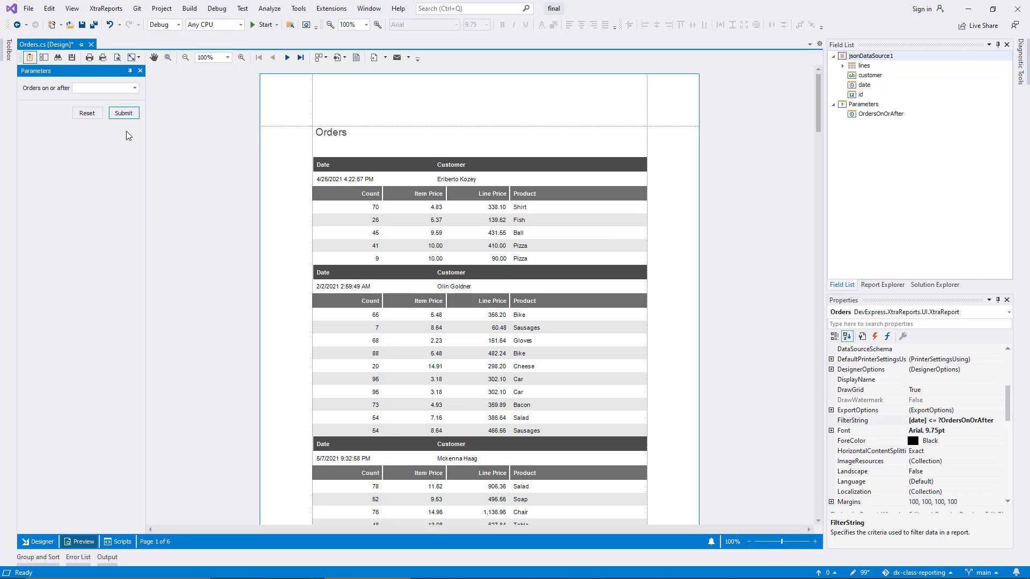
left_click(128, 115)
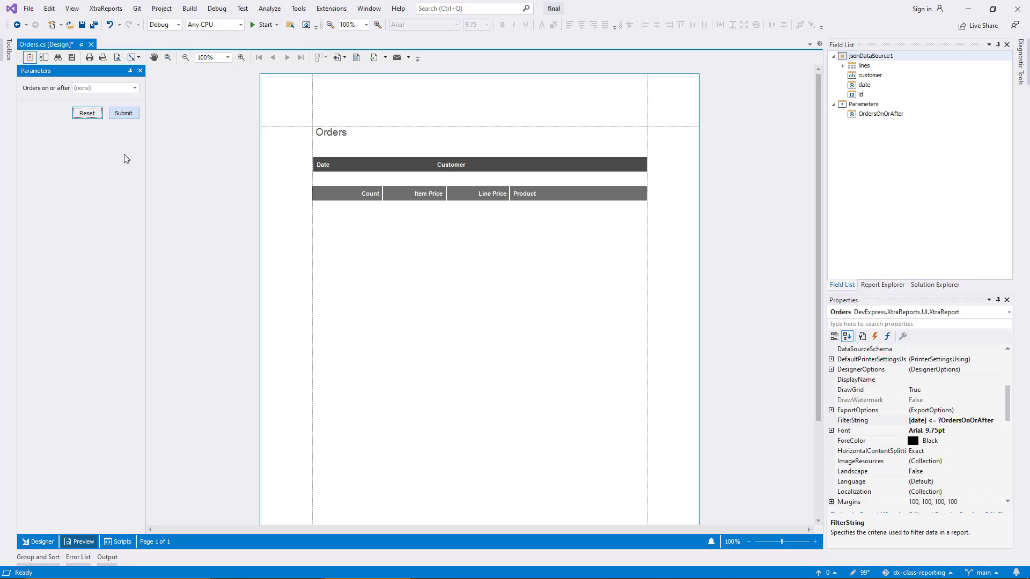
left_click(43, 543)
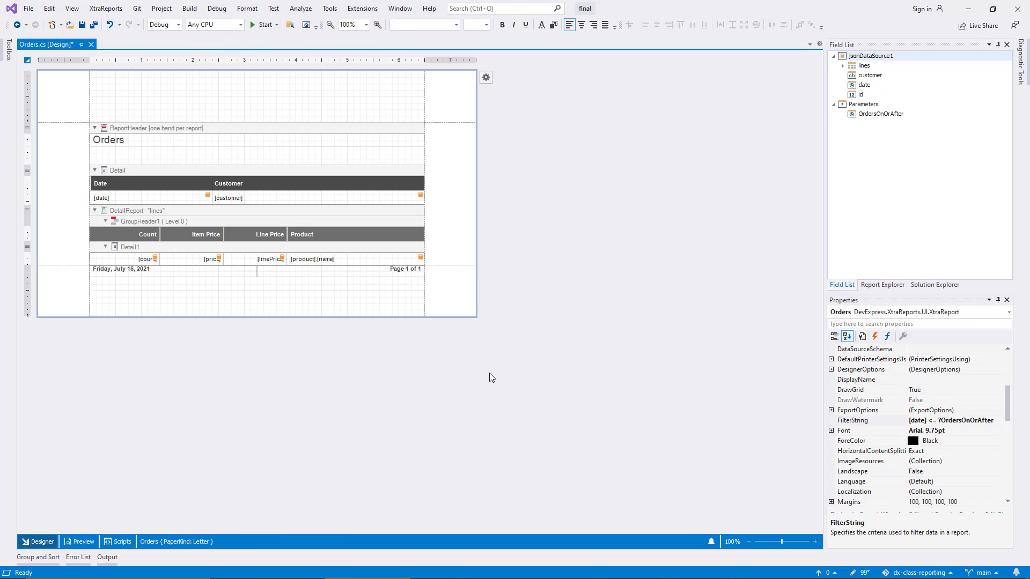
- Switch the filter group to Or and add the custom expression ?OrdersOnOrAfter Is Null
left_click(1002, 423)
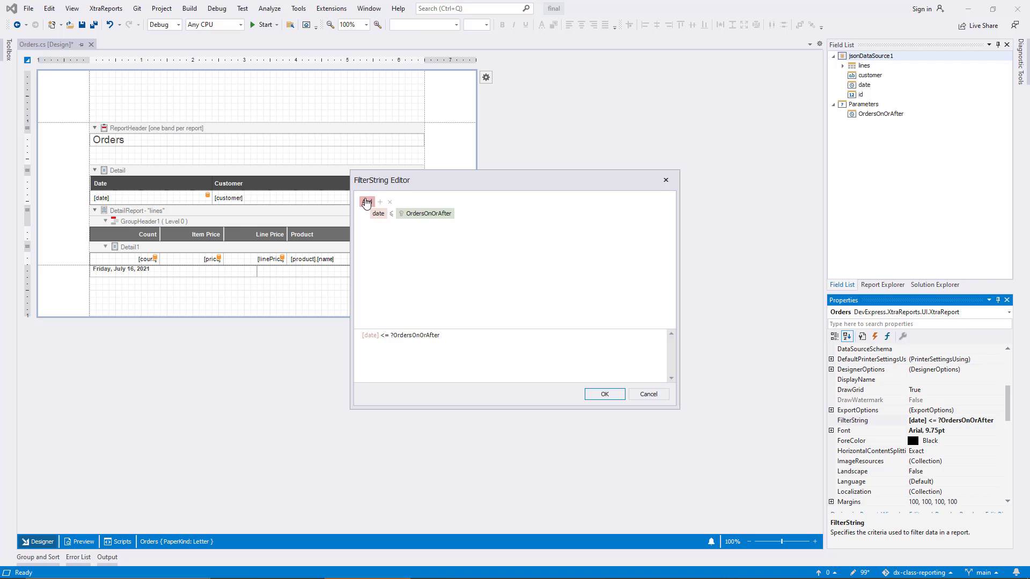
left_click(367, 202)
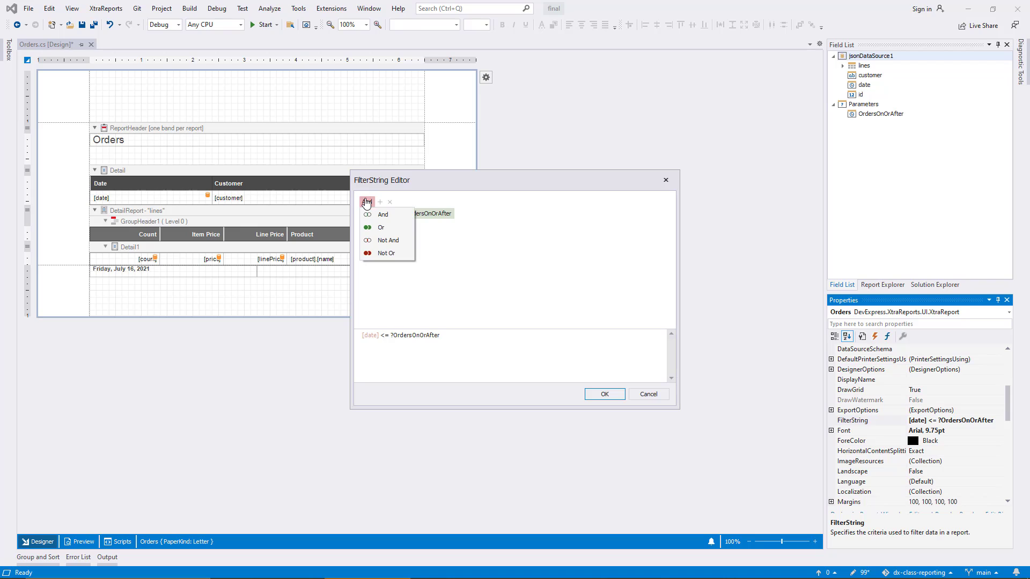
left_click(392, 235)
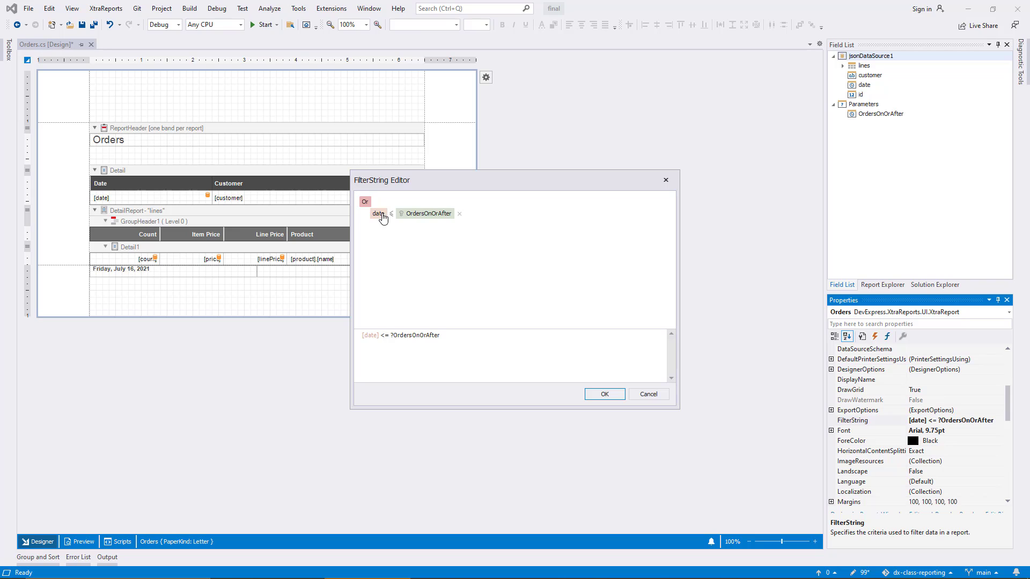
left_click(376, 202)
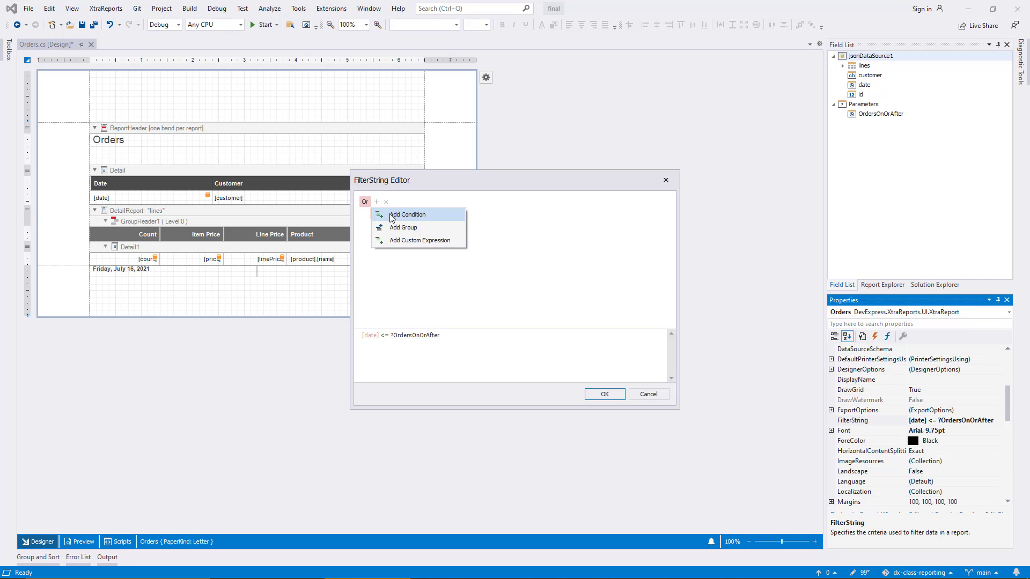
left_click(406, 240)
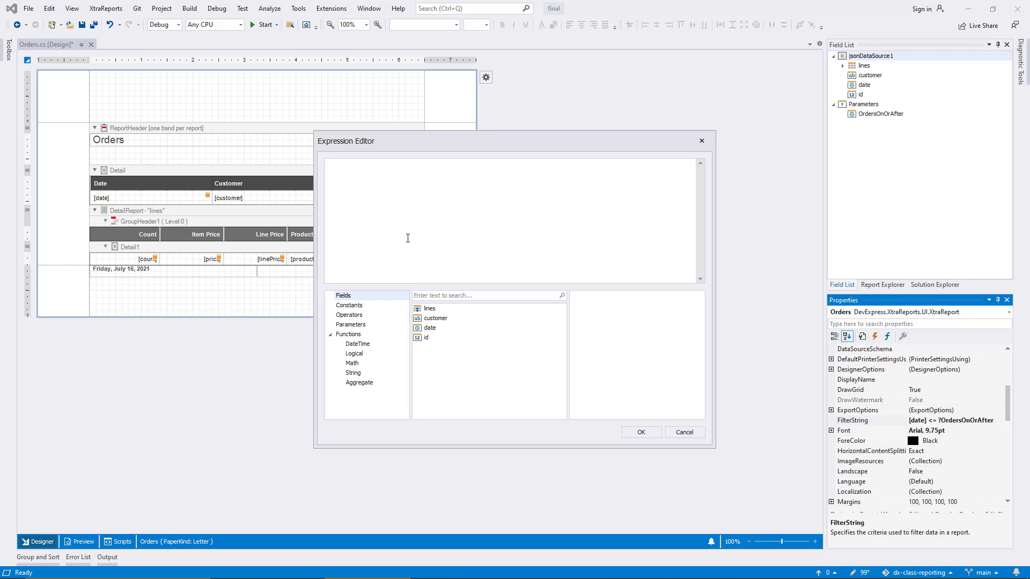
type("?OrdersOnOrAfter")
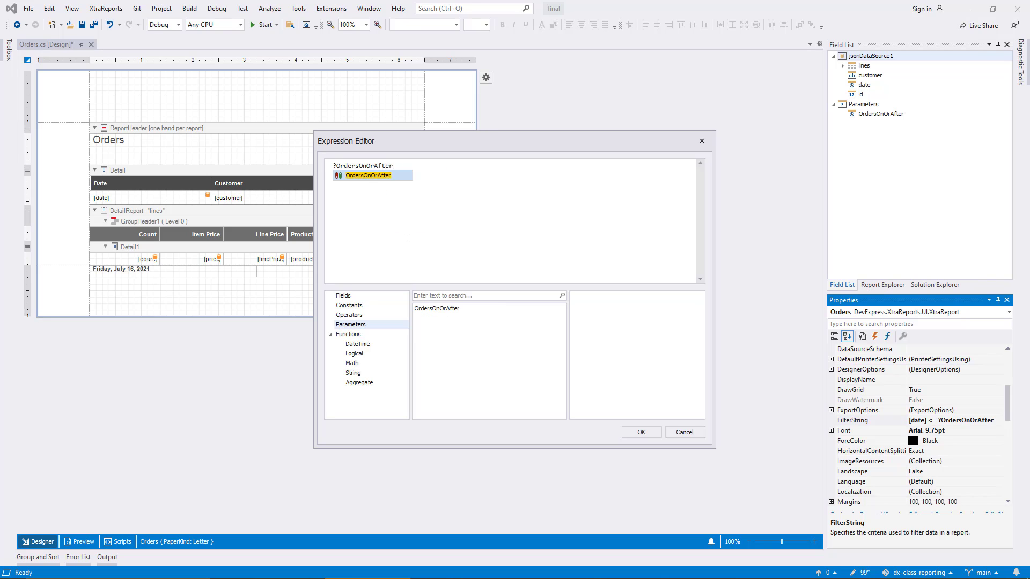
type(" Is Null")
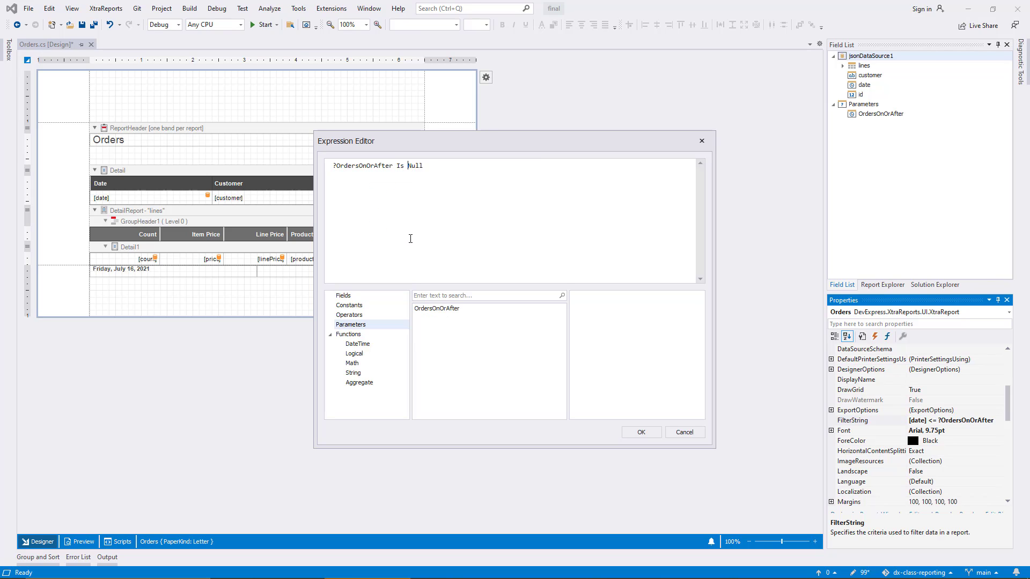
left_click(641, 432)
- Set the date condition back to 'Is greater than or equal to' and confirm the filter
left_click(392, 214)
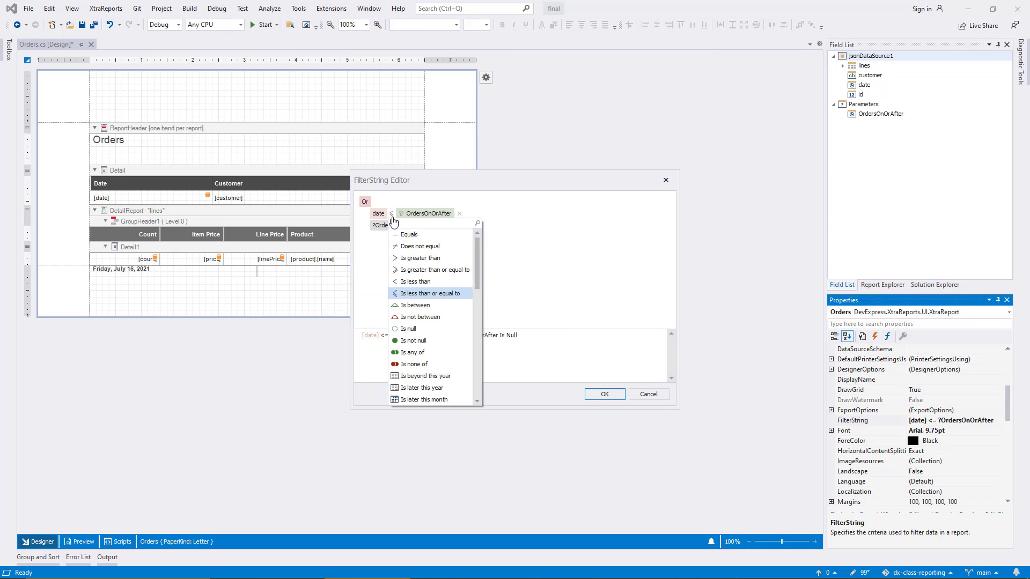
left_click(433, 274)
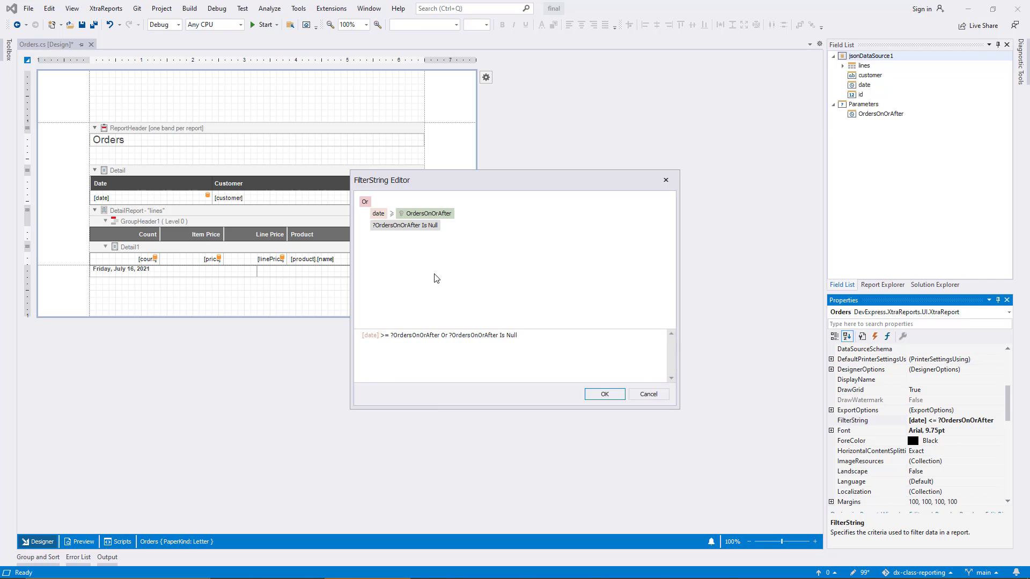
left_click(592, 396)
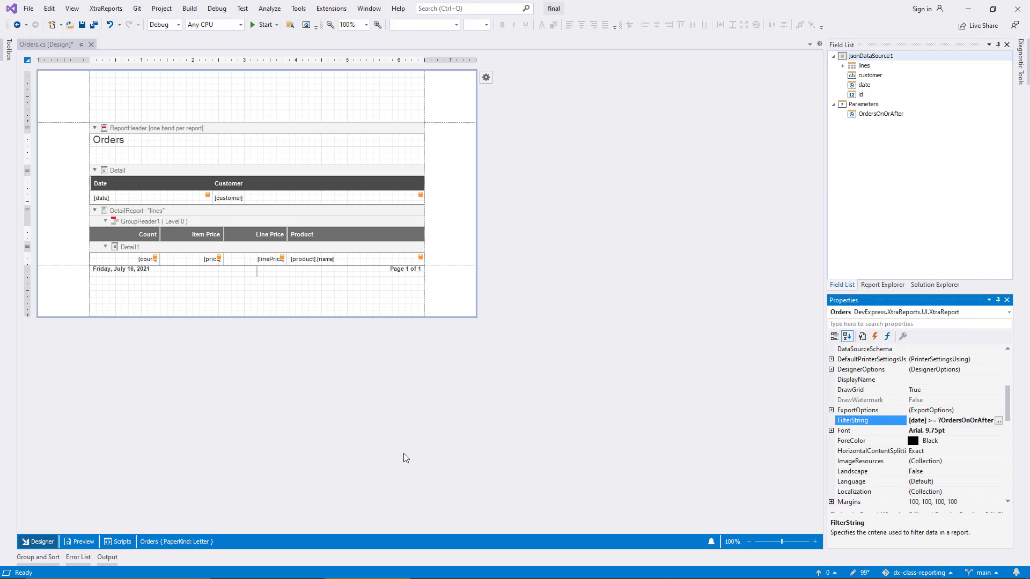
- Preview the report at the default date, then at 4/1/2021, which yields 3 pages
left_click(81, 542)
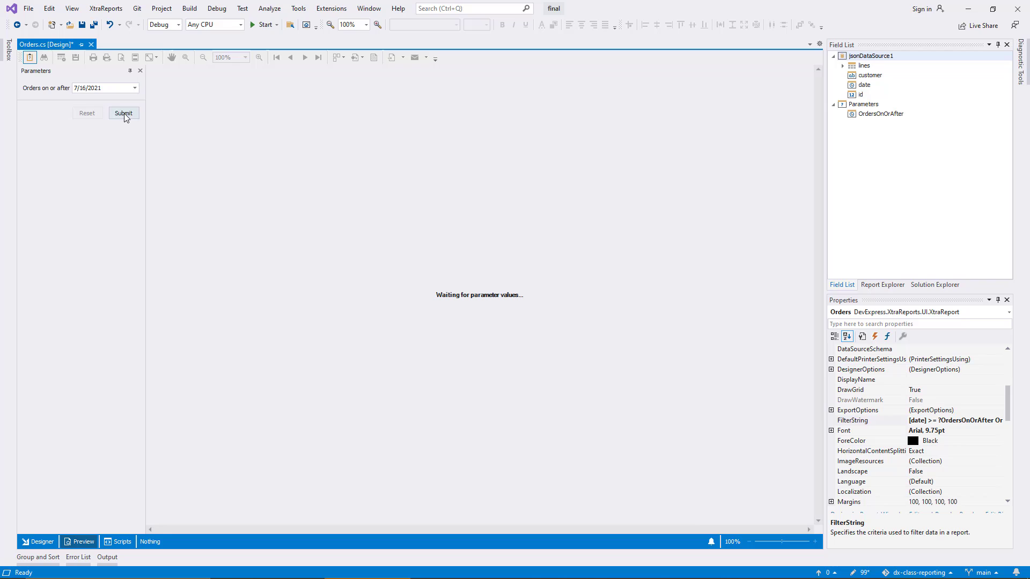
left_click(124, 114)
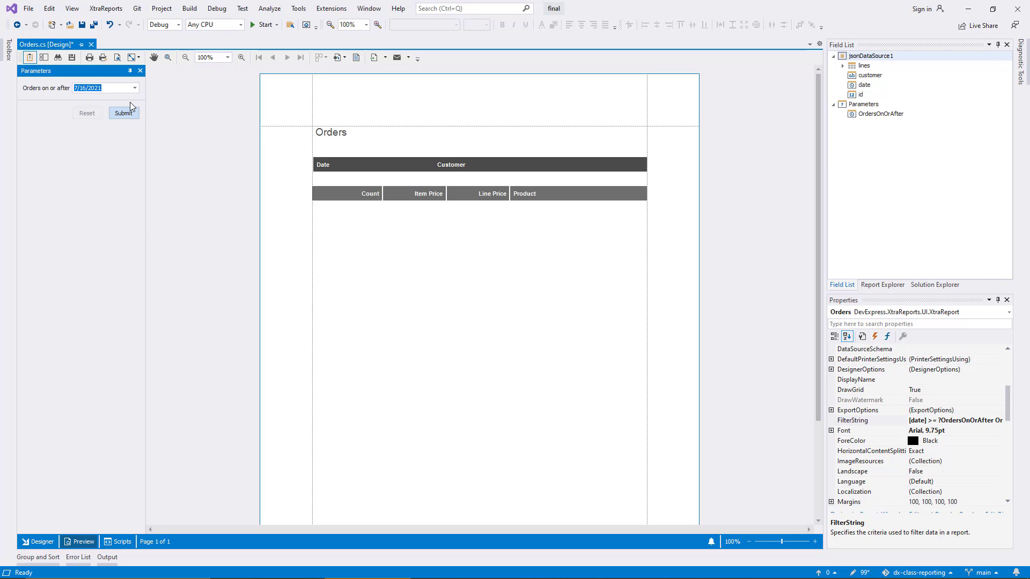
left_click(135, 88)
left_click(83, 119)
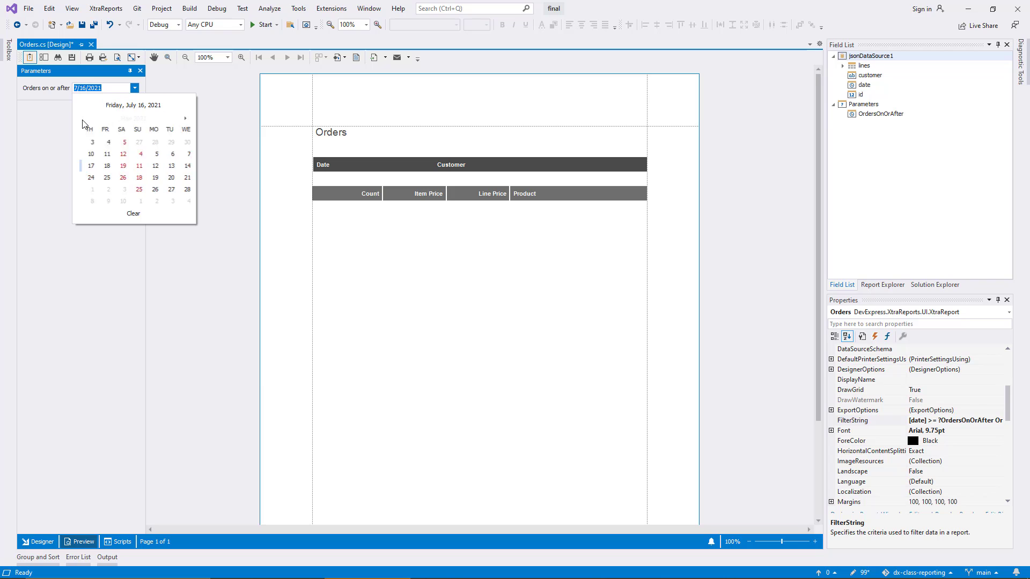
left_click(83, 118)
left_click(83, 118)
left_click(150, 147)
left_click(123, 113)
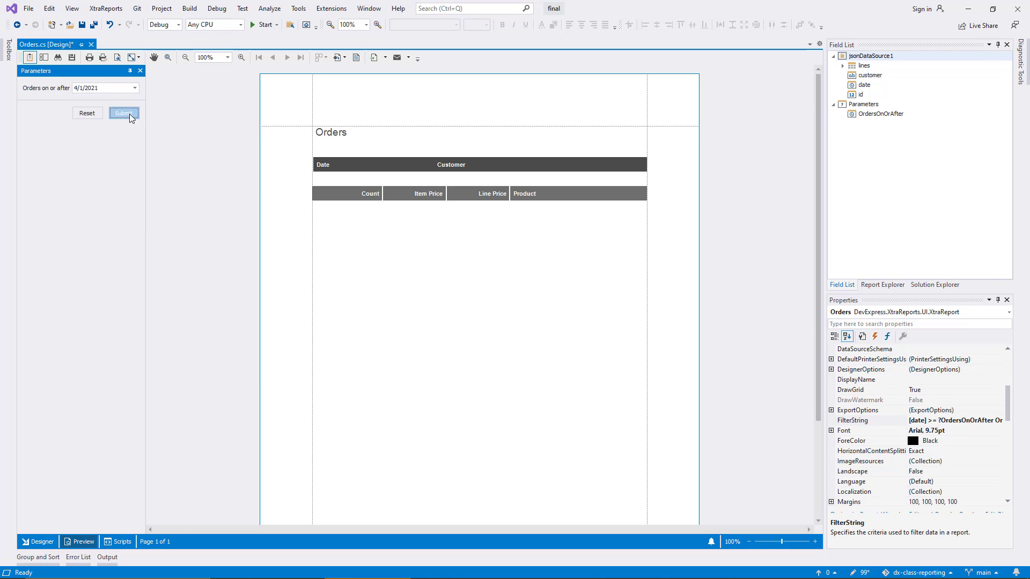
- Clear the date to show all 6 pages, then return to the design layout
left_click(135, 88)
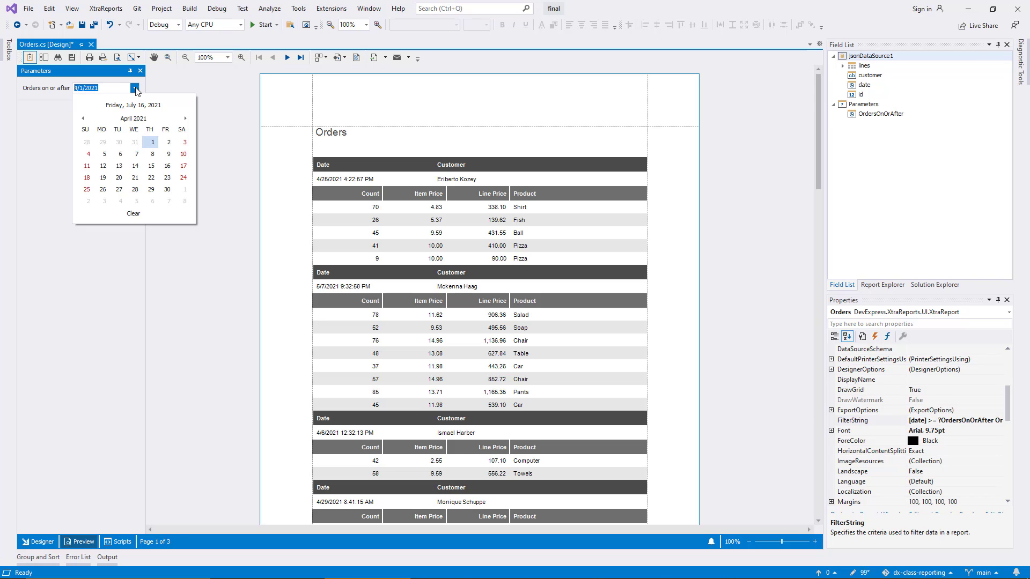
left_click(133, 213)
left_click(126, 116)
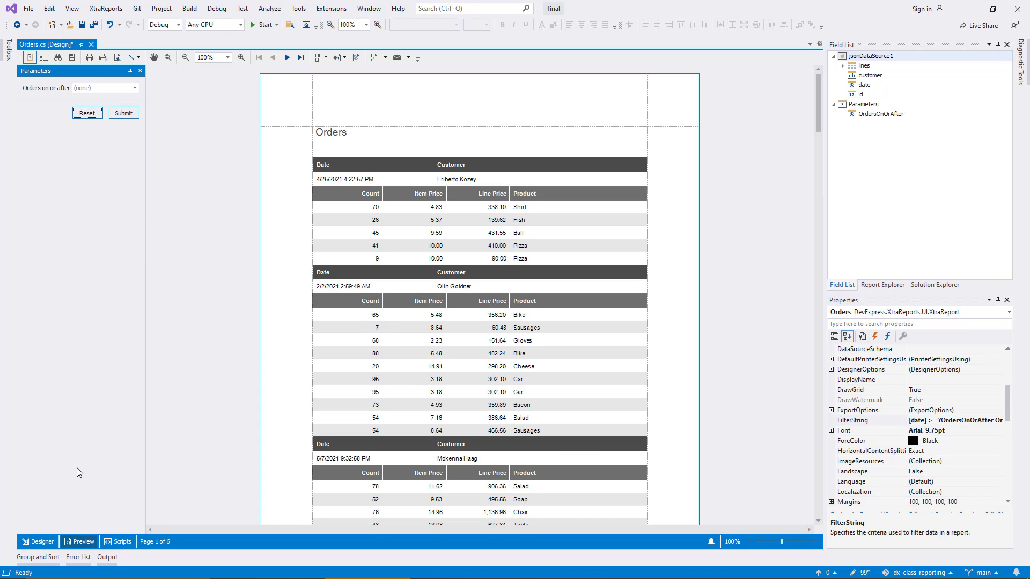
left_click(49, 543)
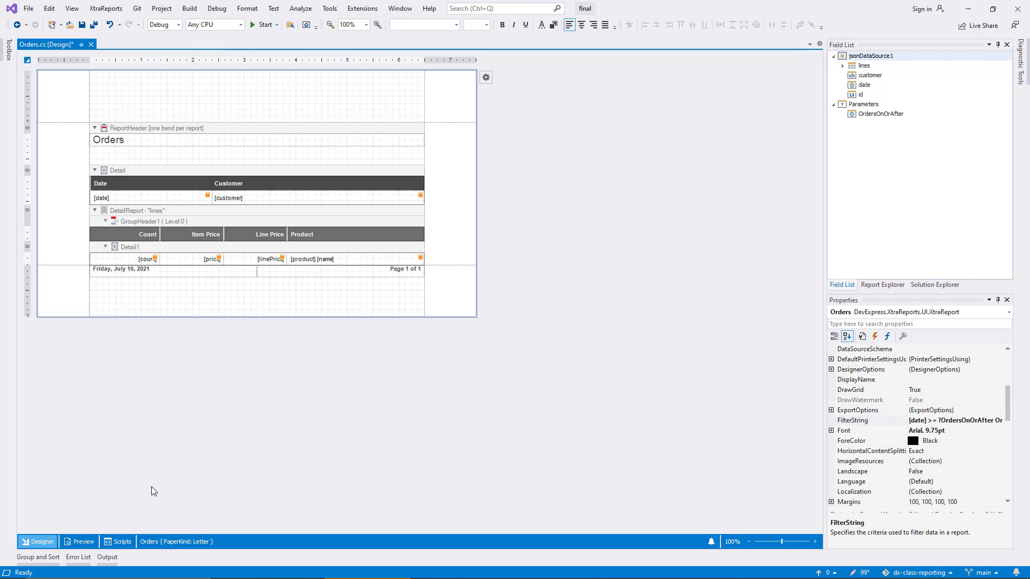
- Reset the OrdersOnOrAfter parameter's fixed 7/16/2021 value
left_click(866, 114)
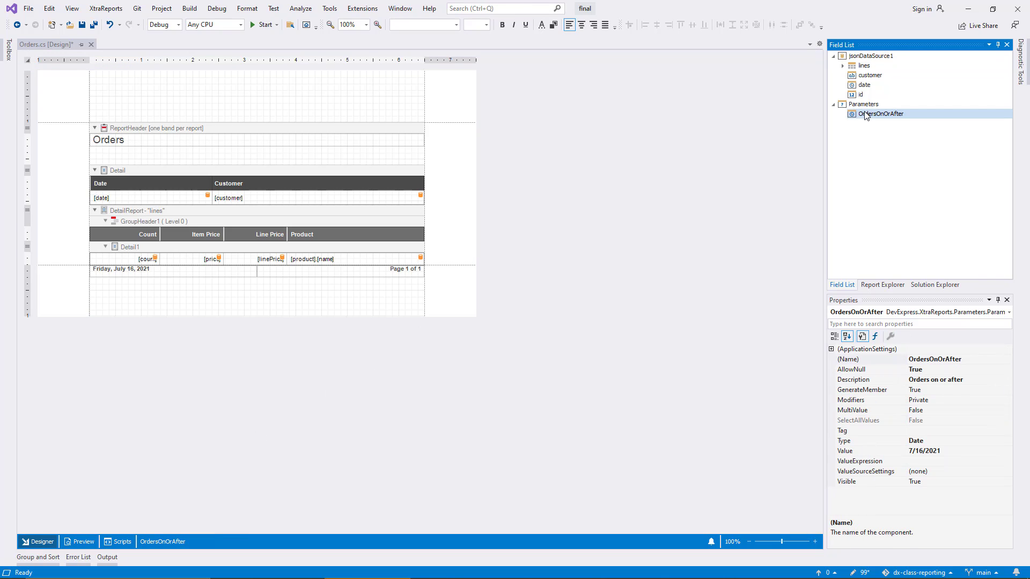
left_click(858, 453)
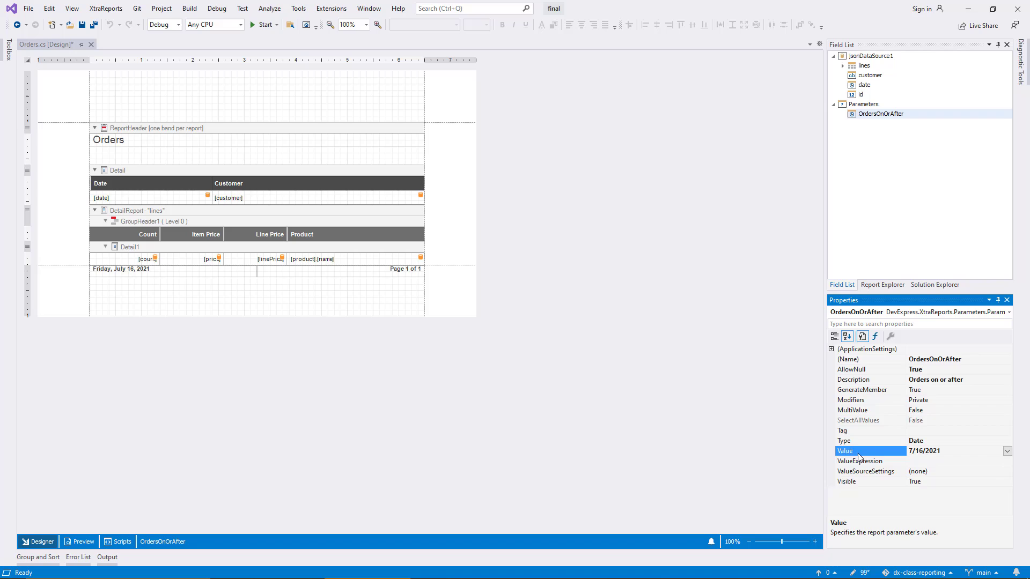
right_click(858, 454)
left_click(852, 462)
left_click(861, 463)
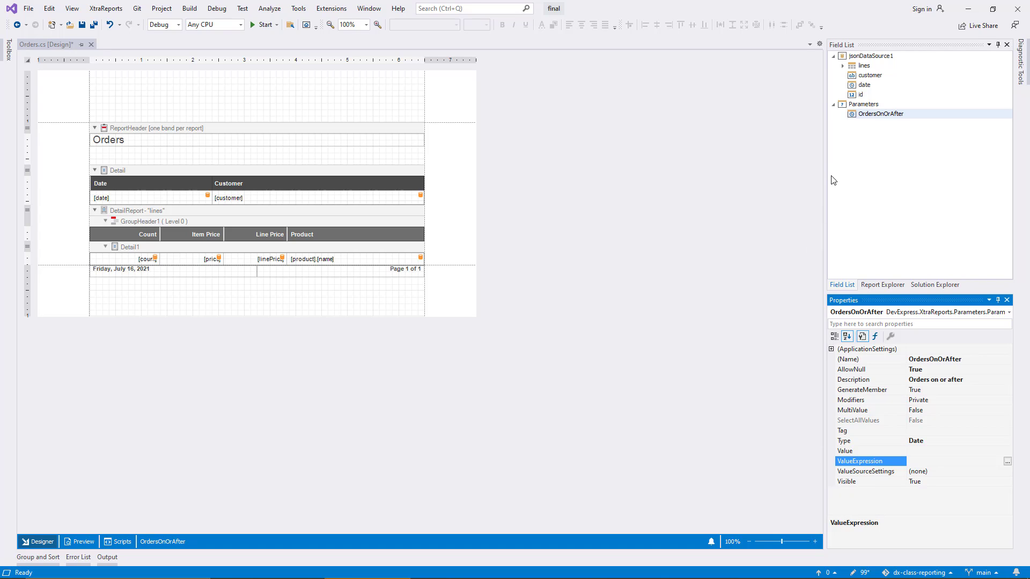
- Set the Orders report's RequestParameters property to False
left_click(553, 256)
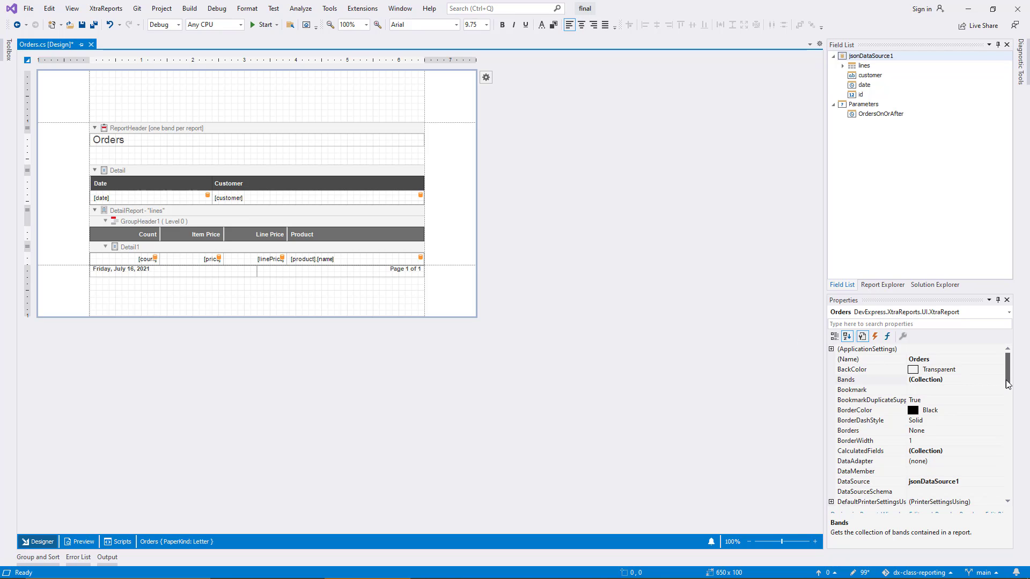
left_click_drag(1007, 384, 1014, 463)
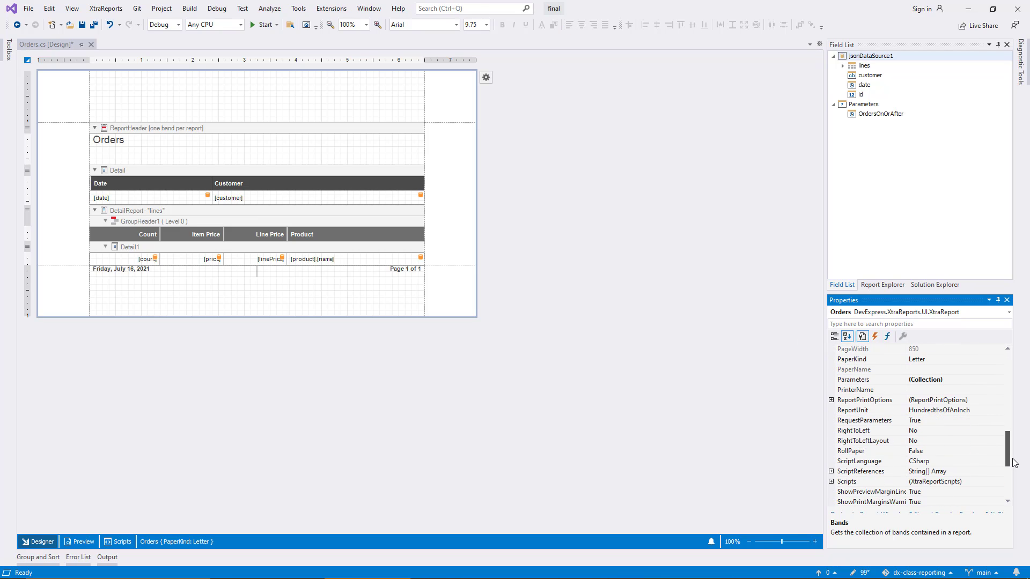
left_click(931, 421)
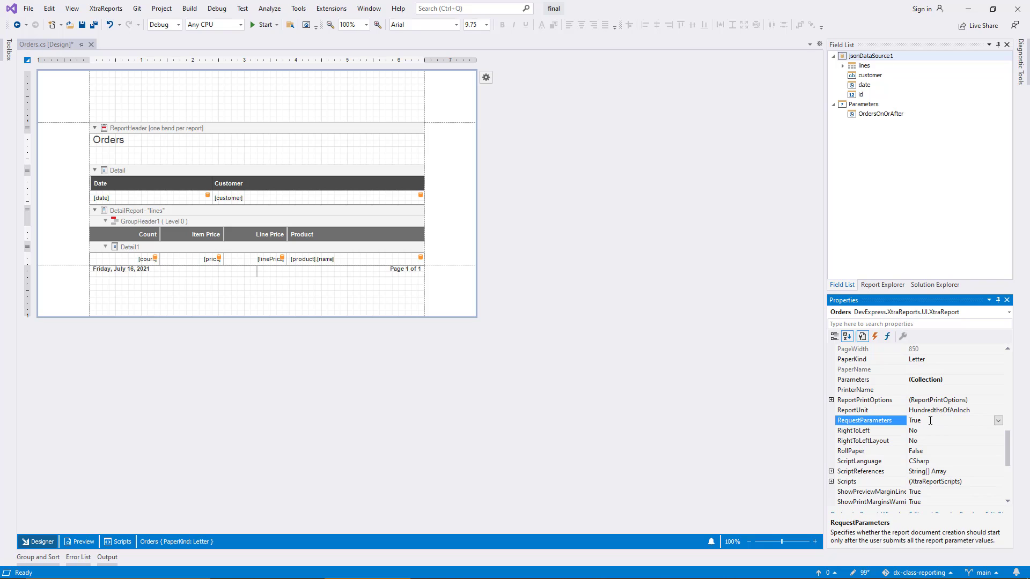
double_click(931, 421)
- Preview with Orders on or after set to April 1, 2021, leaving 3 pages
left_click(71, 542)
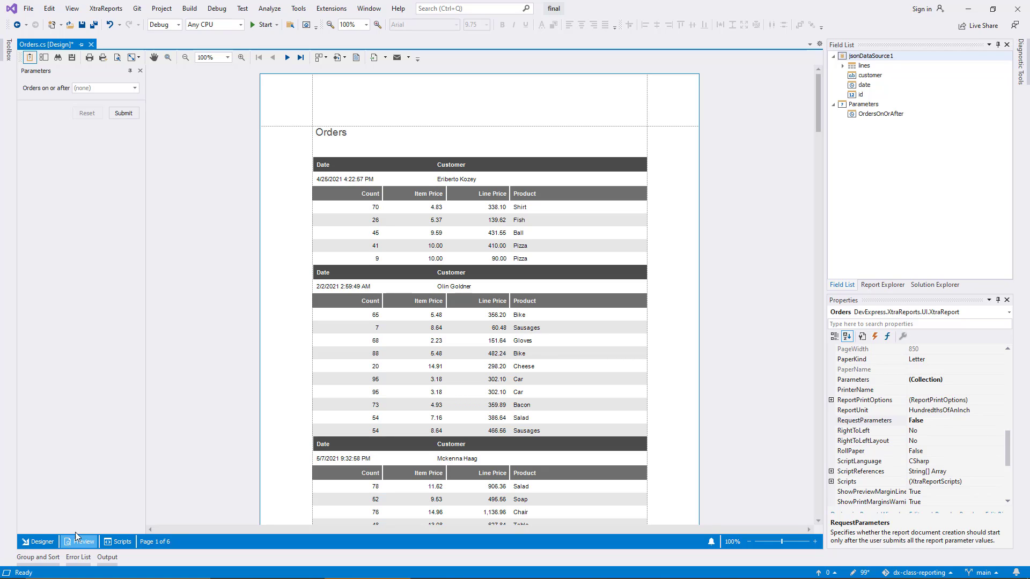
left_click(134, 88)
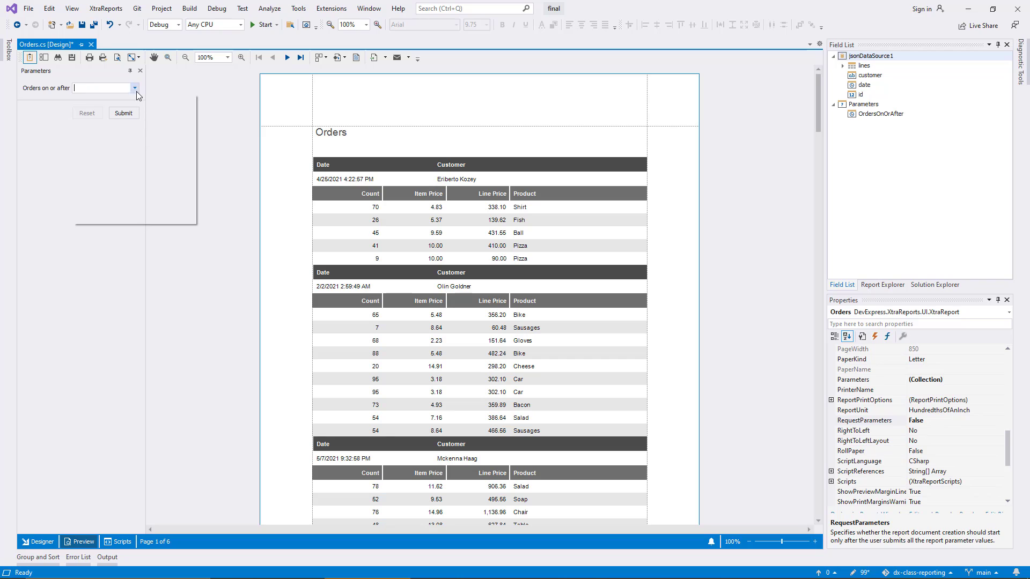
left_click(84, 119)
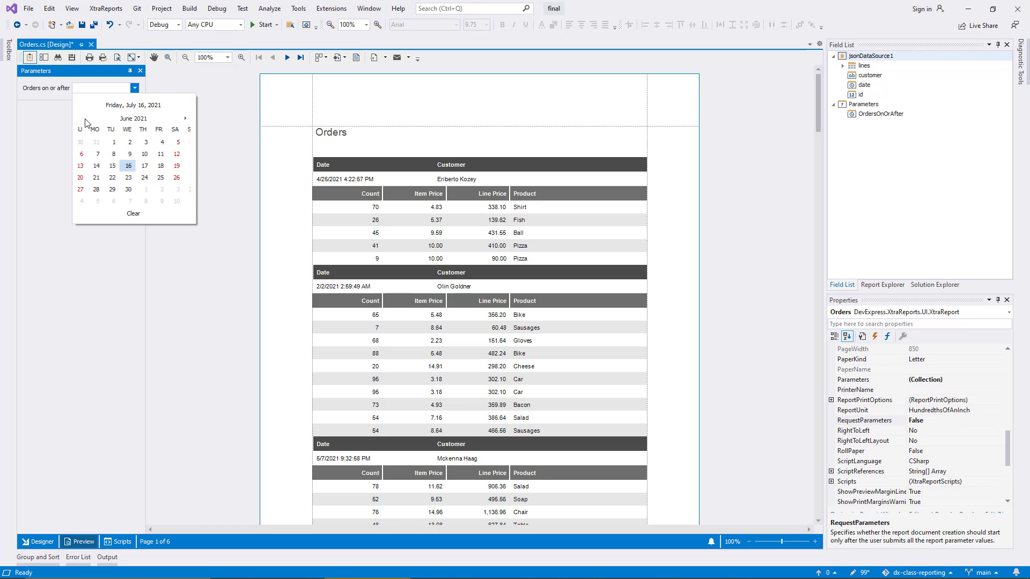
left_click(84, 119)
left_click(84, 119)
left_click(145, 142)
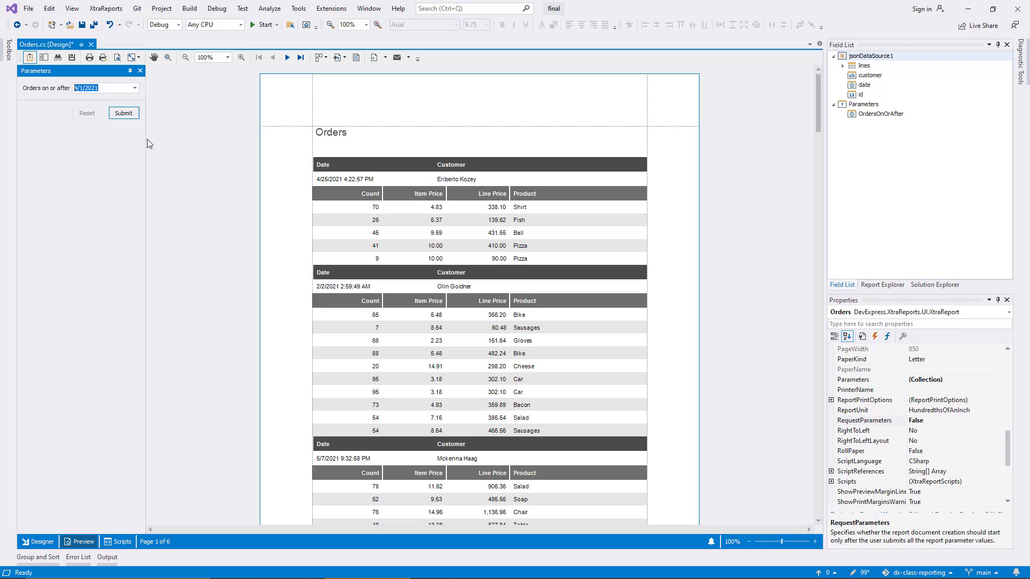
left_click(130, 114)
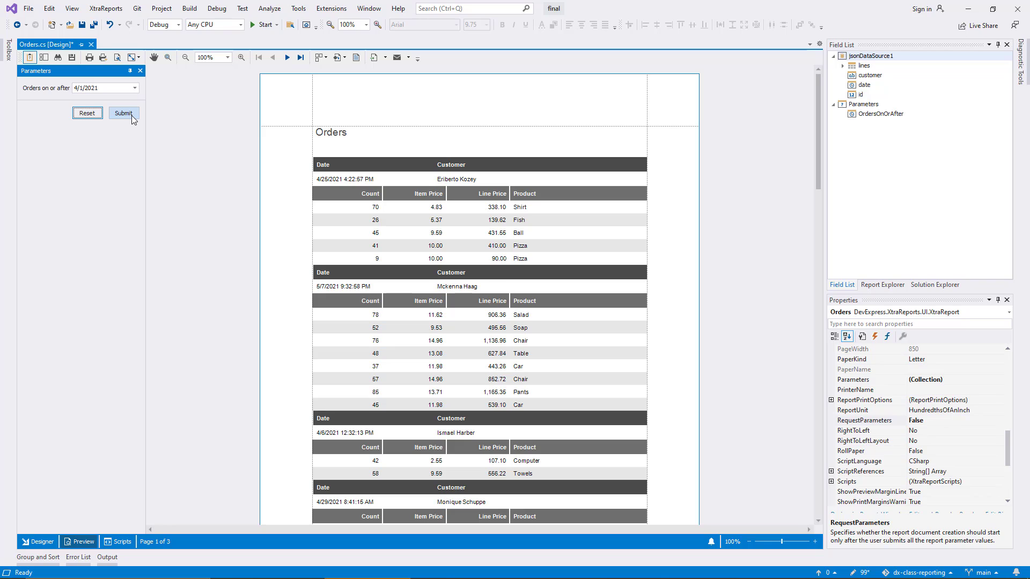
- Give OrdersOnOrAfter the value expression AddMonths(Today(), -3) and preview it starting at 4/16/2021
left_click(43, 542)
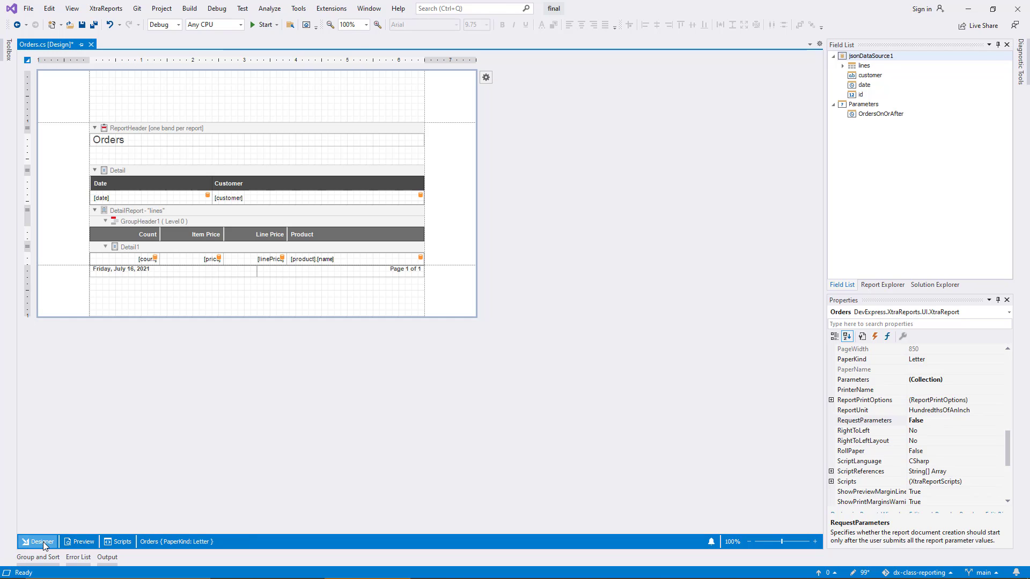
left_click(884, 115)
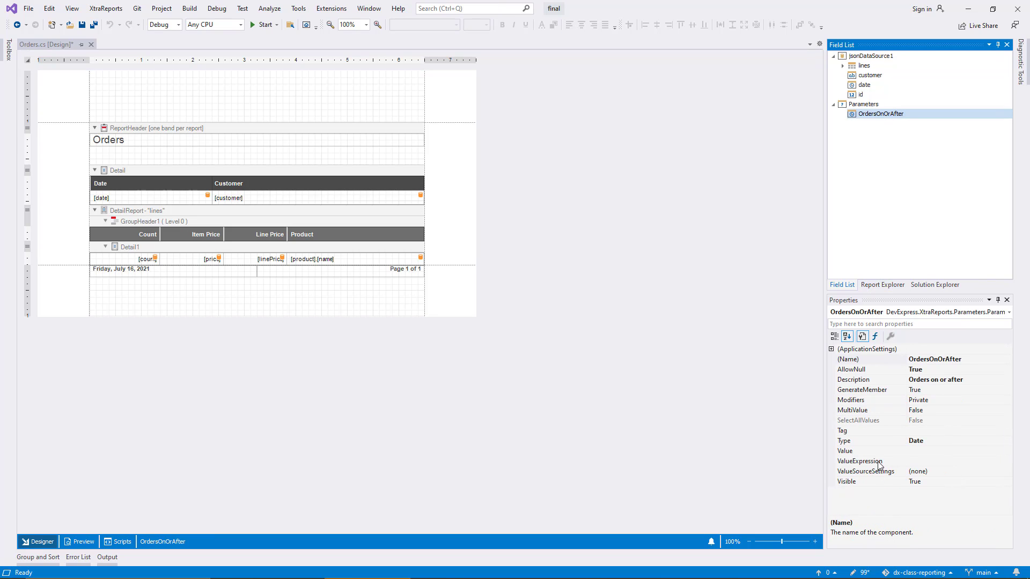
left_click(880, 462)
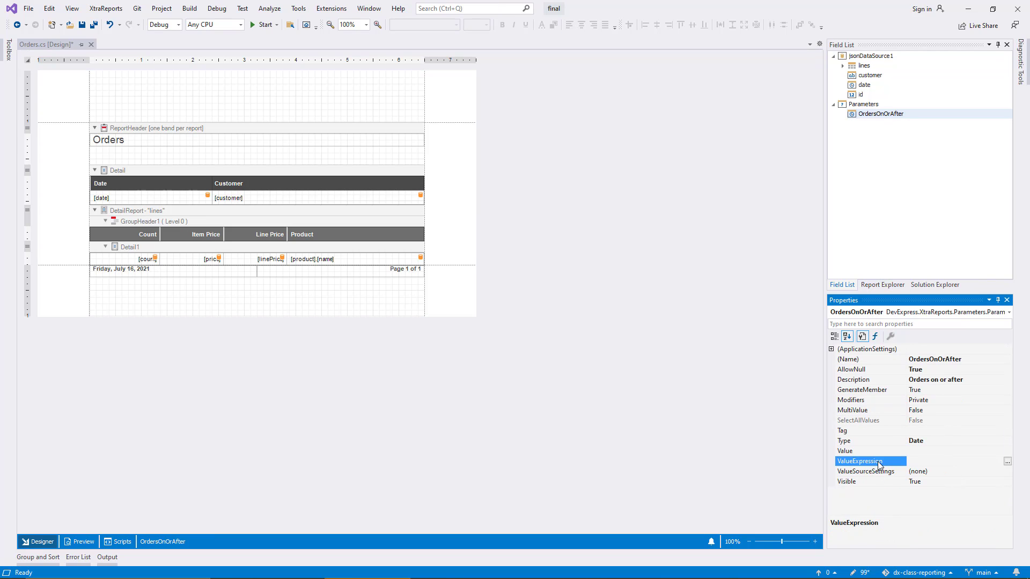
left_click(1007, 462)
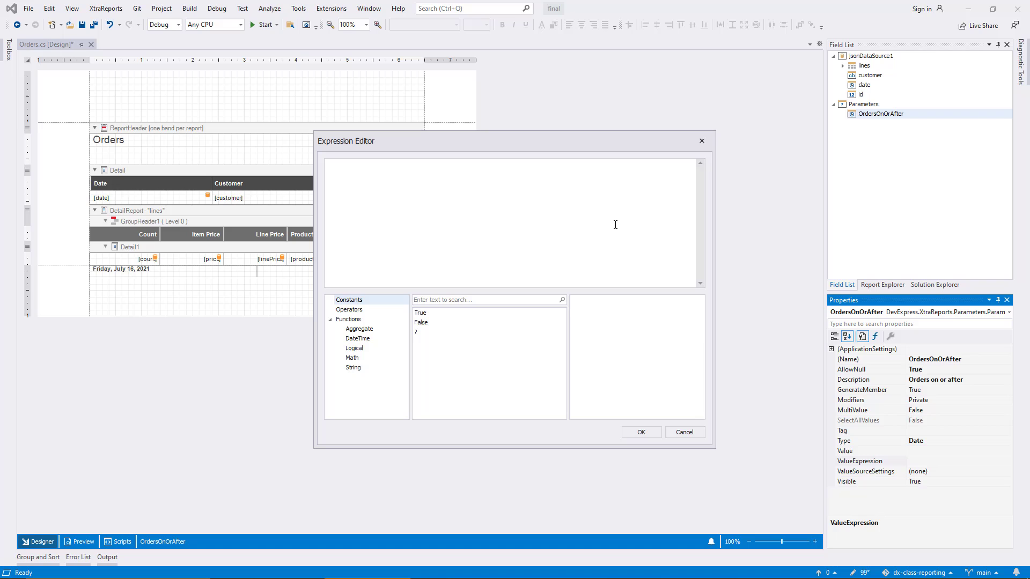
type("AddMonths(Today(), -3)")
left_click(639, 431)
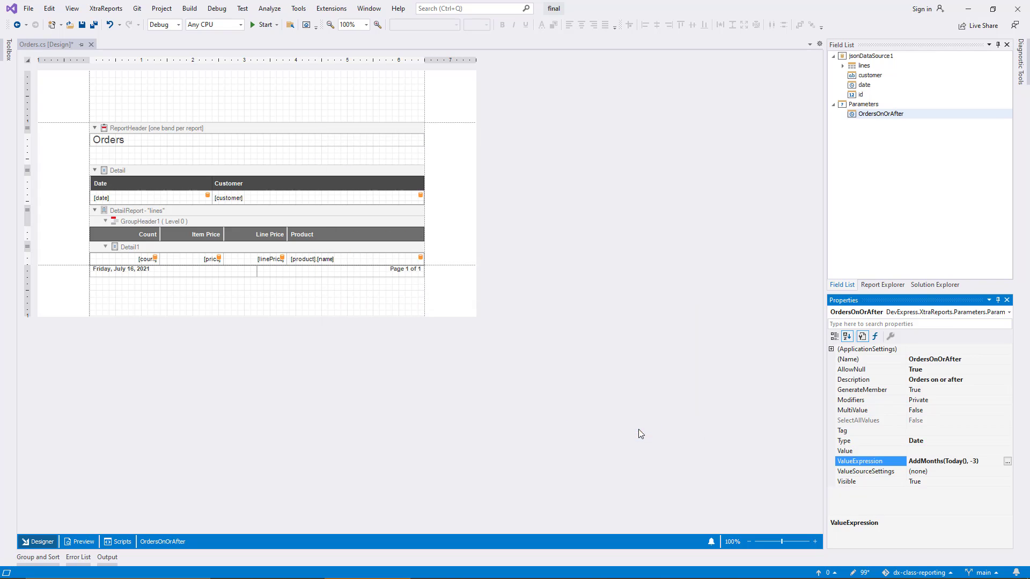
left_click(90, 543)
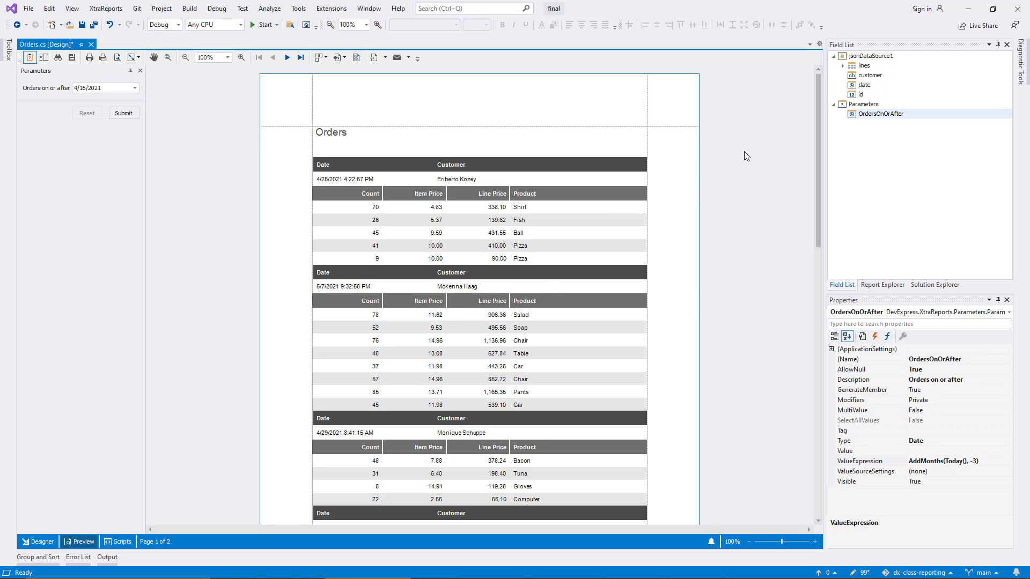
- Add a new report parameter named FilterCustomer with the description Customer
left_click(38, 542)
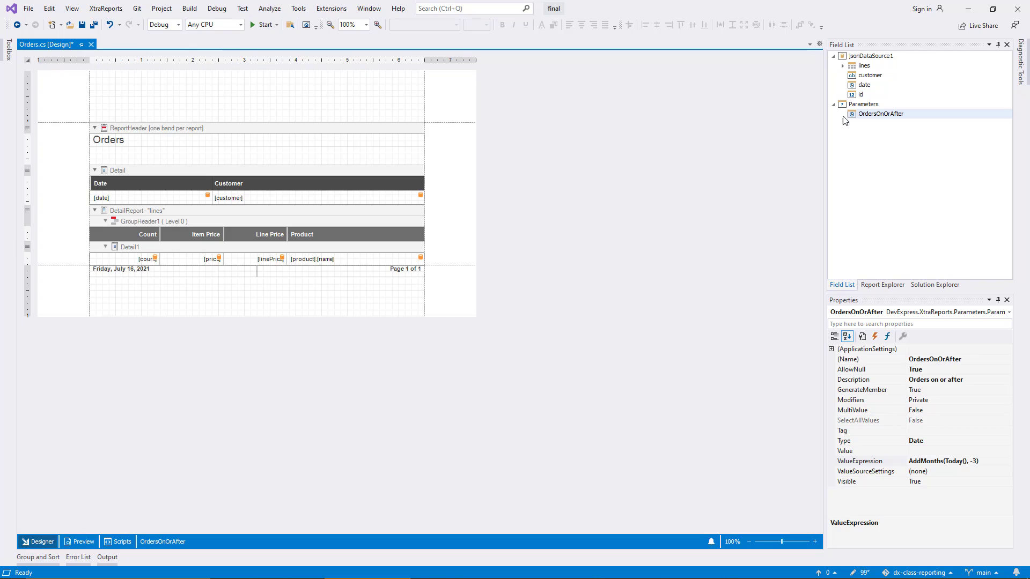
left_click(873, 105)
right_click(872, 107)
left_click(886, 115)
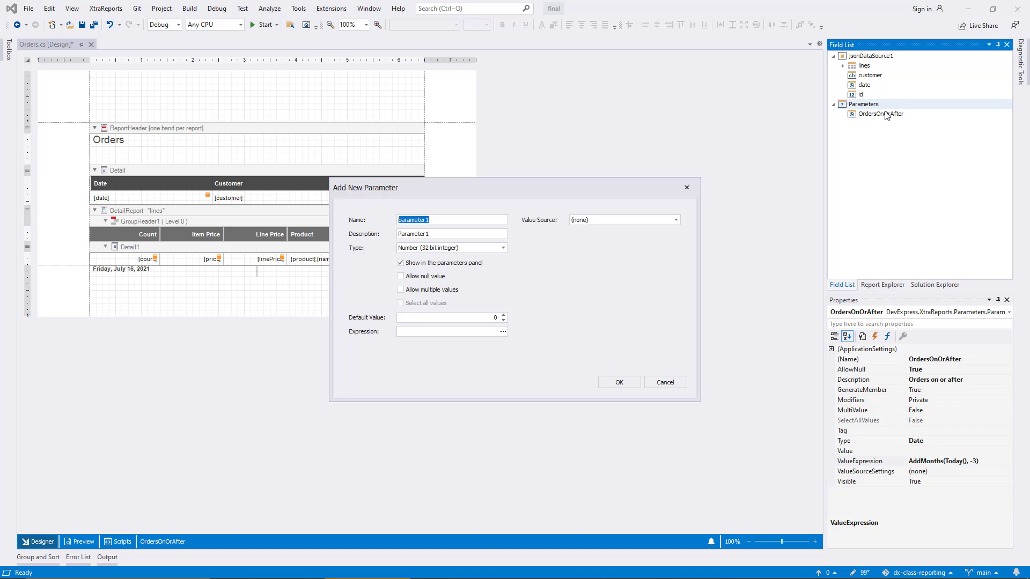
left_click(503, 218)
double_click(503, 218)
type("FilterCustomer")
key("Tab")
type("Customer")
- Make FilterCustomer a String parameter that allows null values
left_click(503, 248)
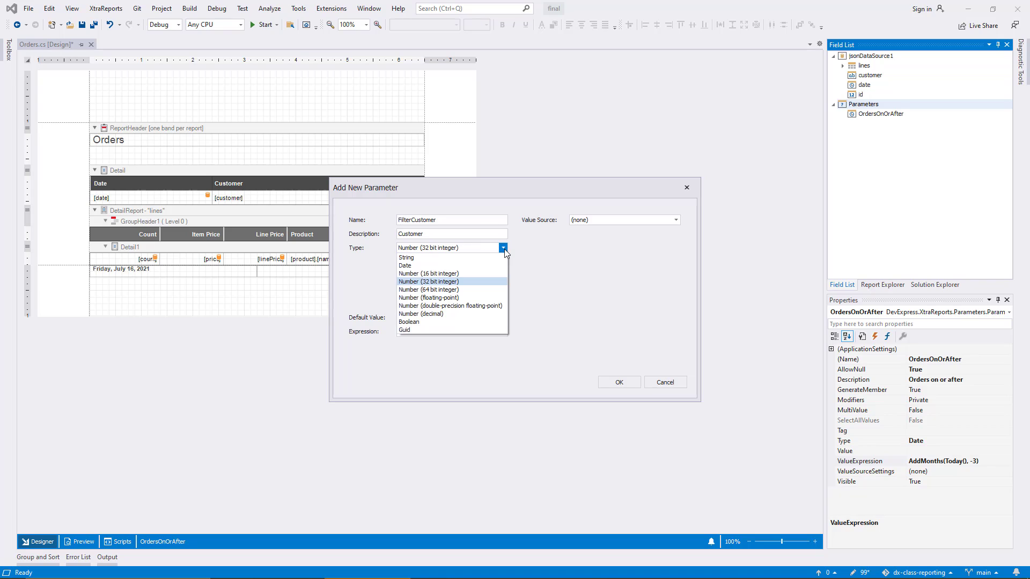
left_click(490, 258)
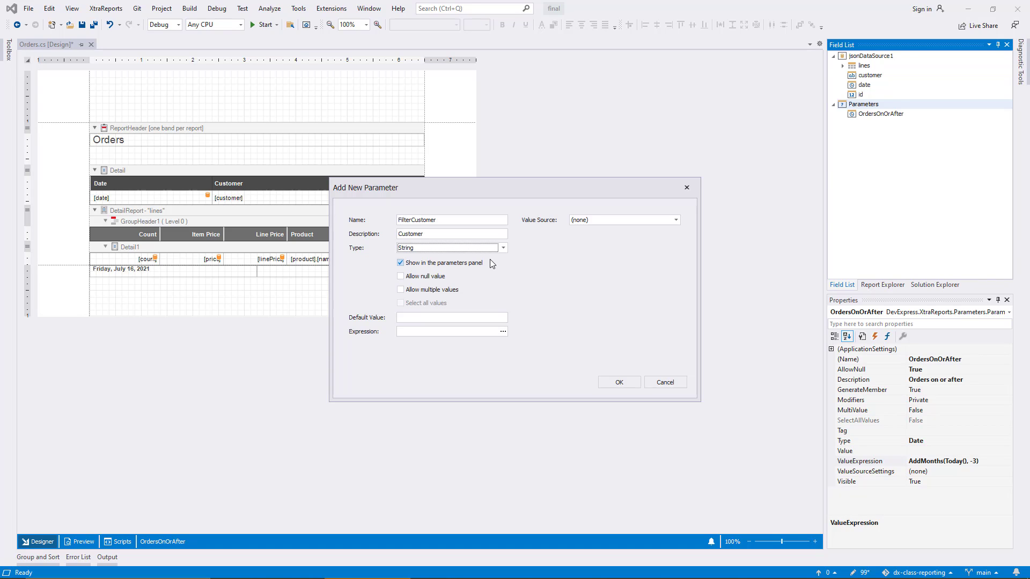
left_click(440, 282)
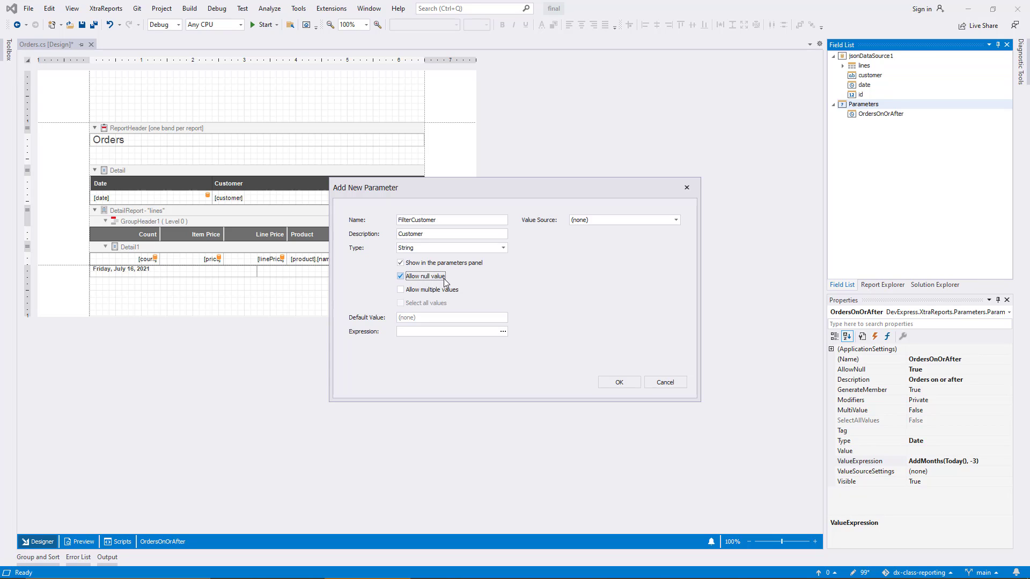
left_click(620, 225)
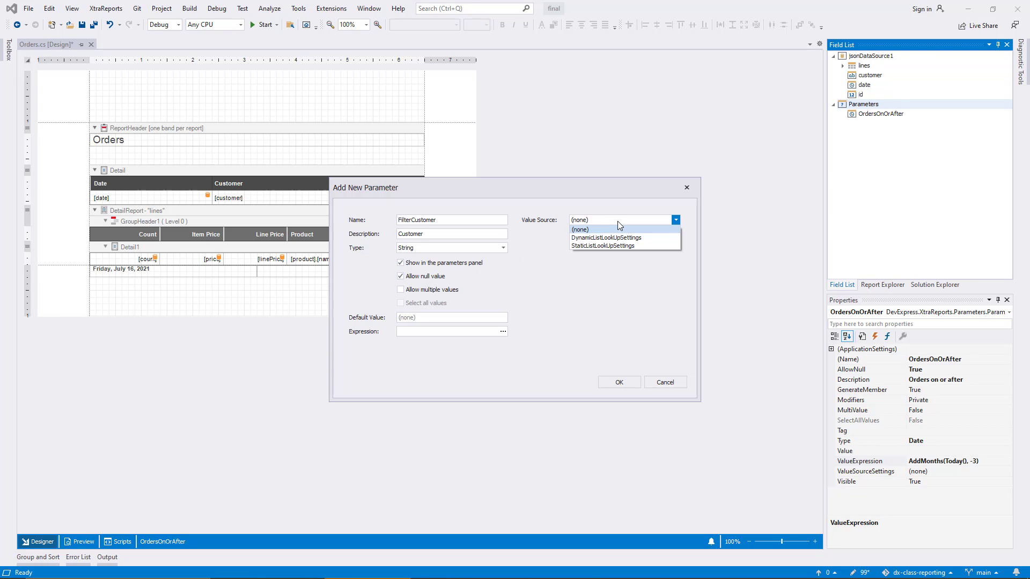
- Draw the lookup values dynamically from jsonDataSource1 with no data member
left_click(640, 240)
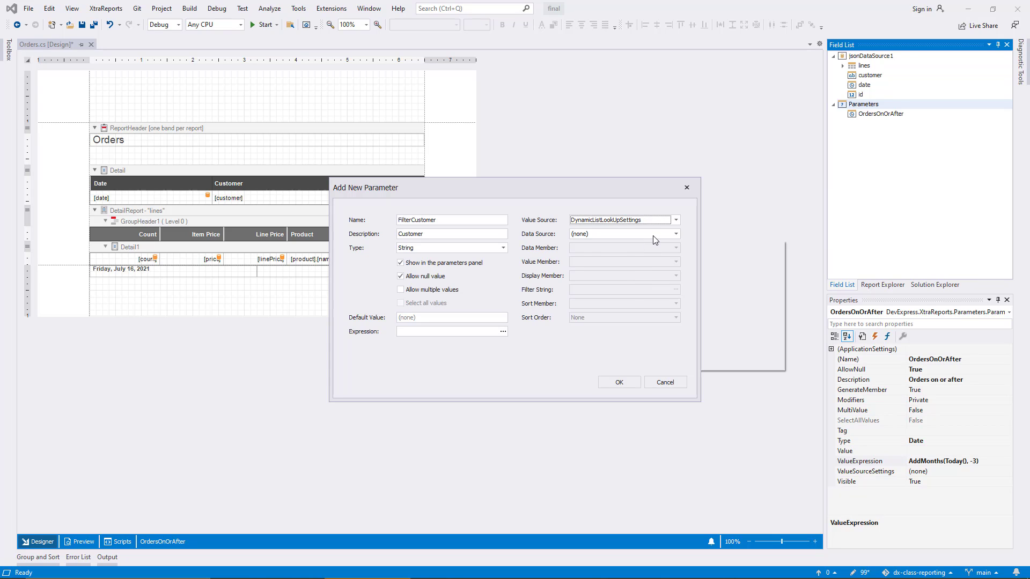
left_click(652, 236)
left_click(643, 257)
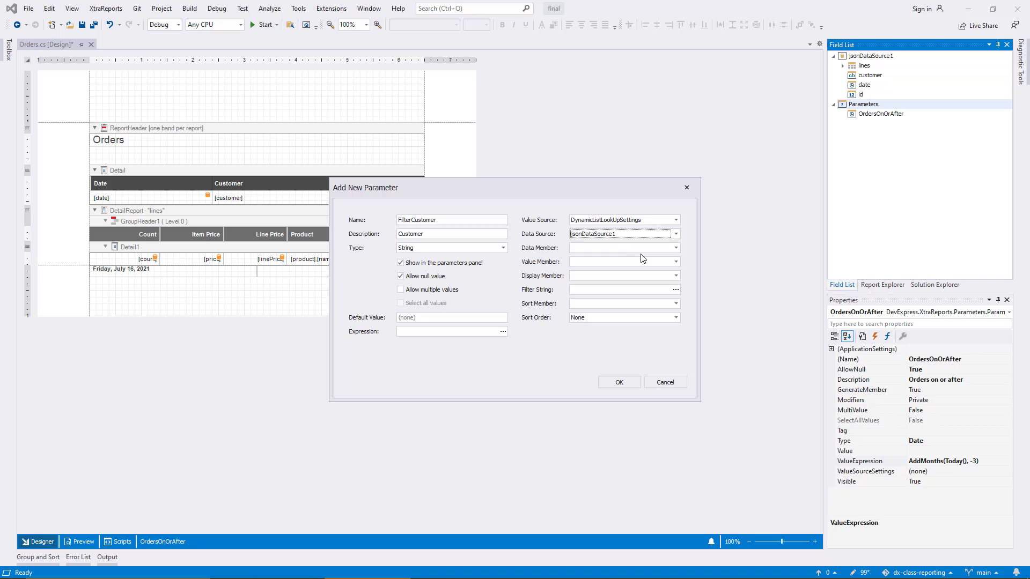
left_click(676, 248)
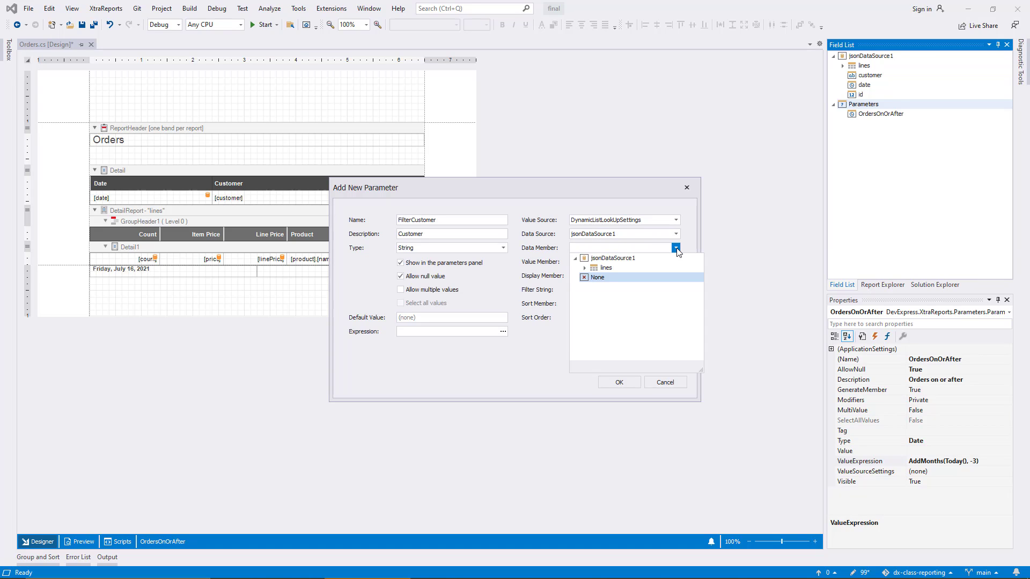
left_click(676, 249)
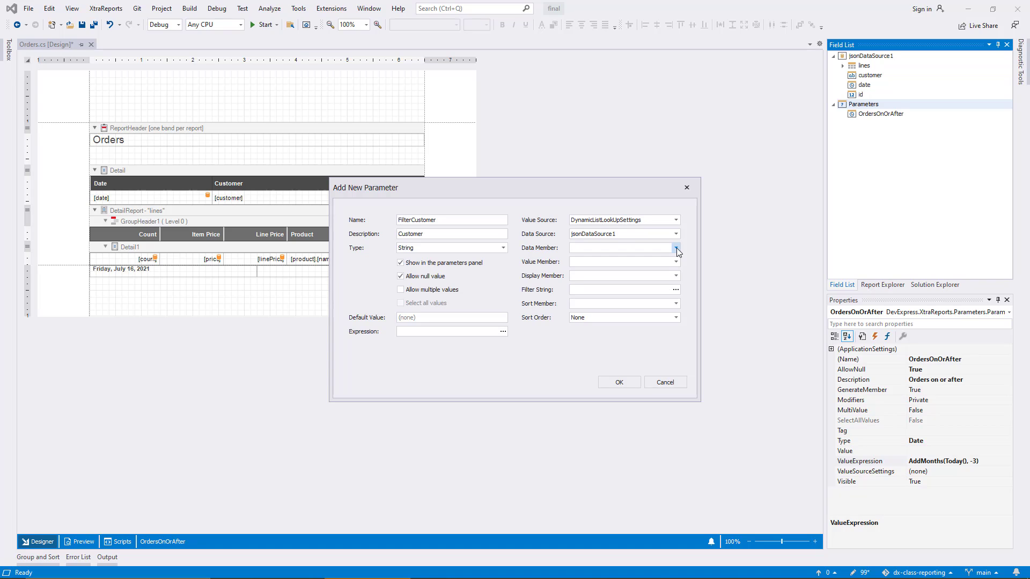
- Set the value member and sort member to customer, sorted Ascending
left_click(676, 262)
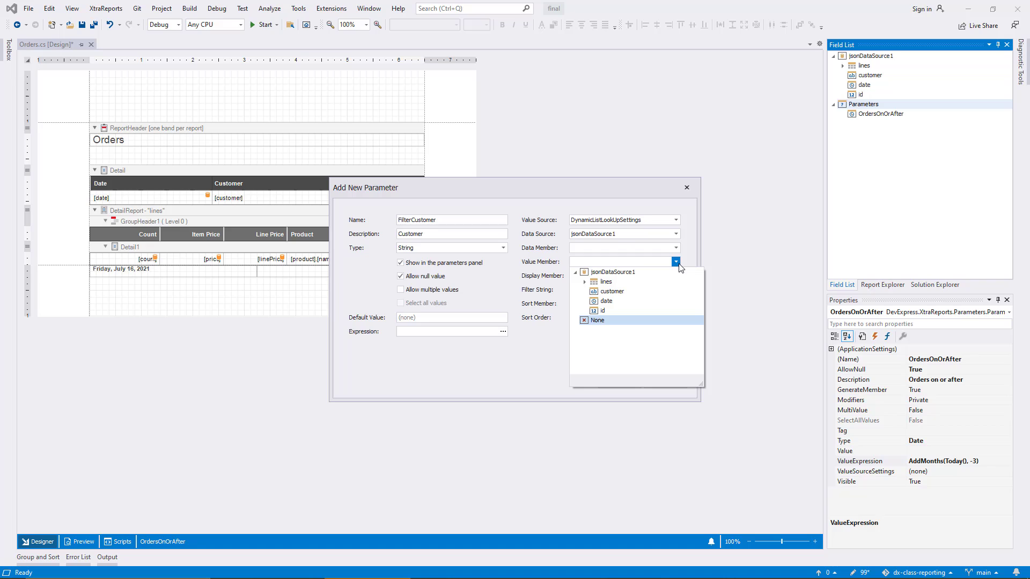
left_click(622, 292)
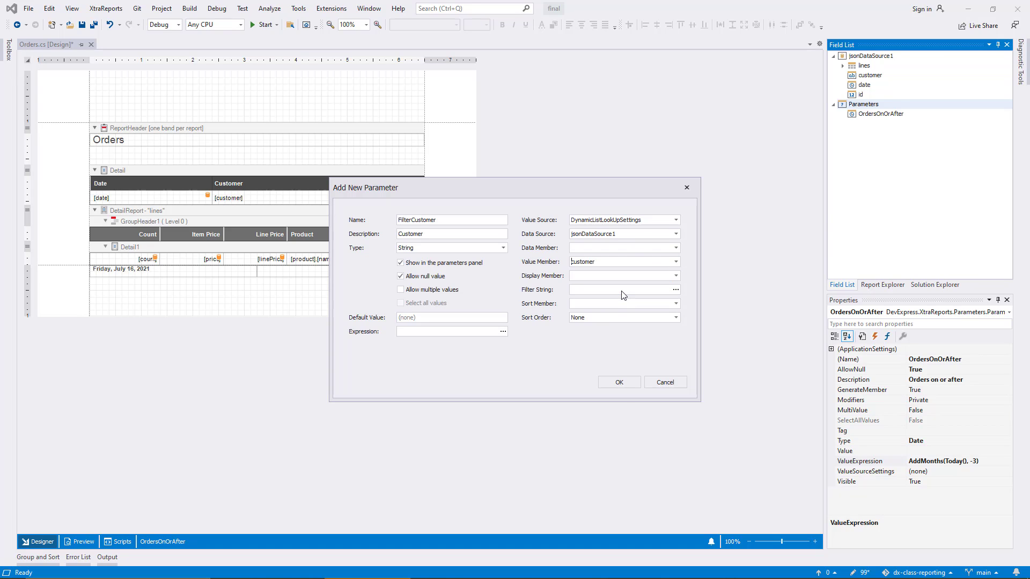
left_click(676, 275)
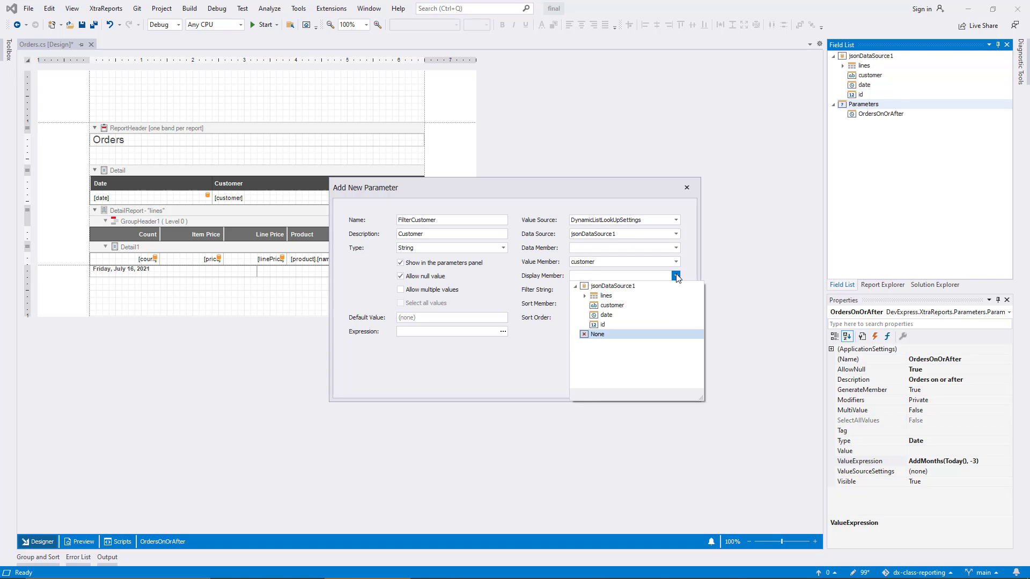
left_click(676, 275)
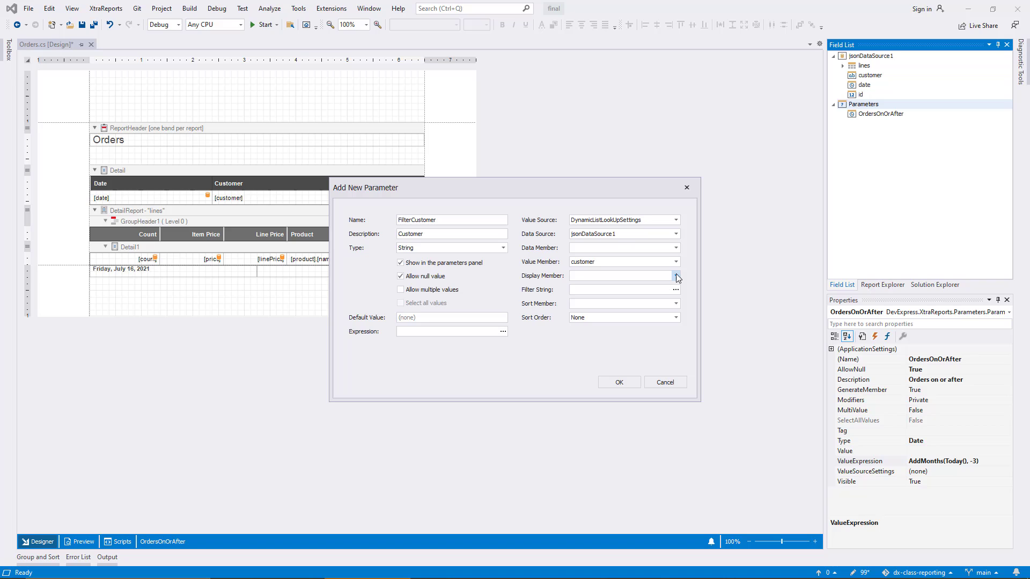
left_click(676, 303)
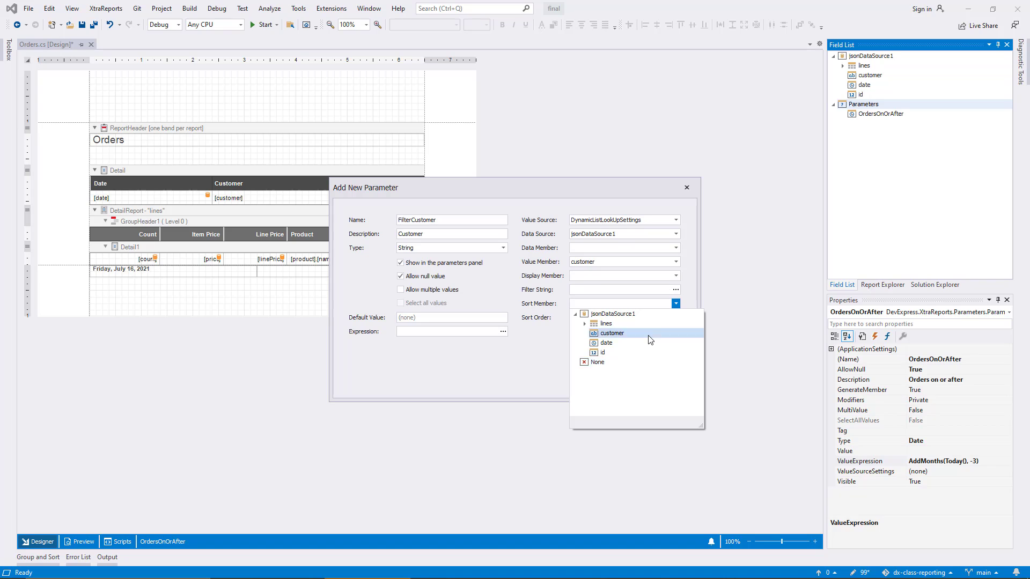
left_click(651, 333)
left_click(676, 319)
left_click(664, 335)
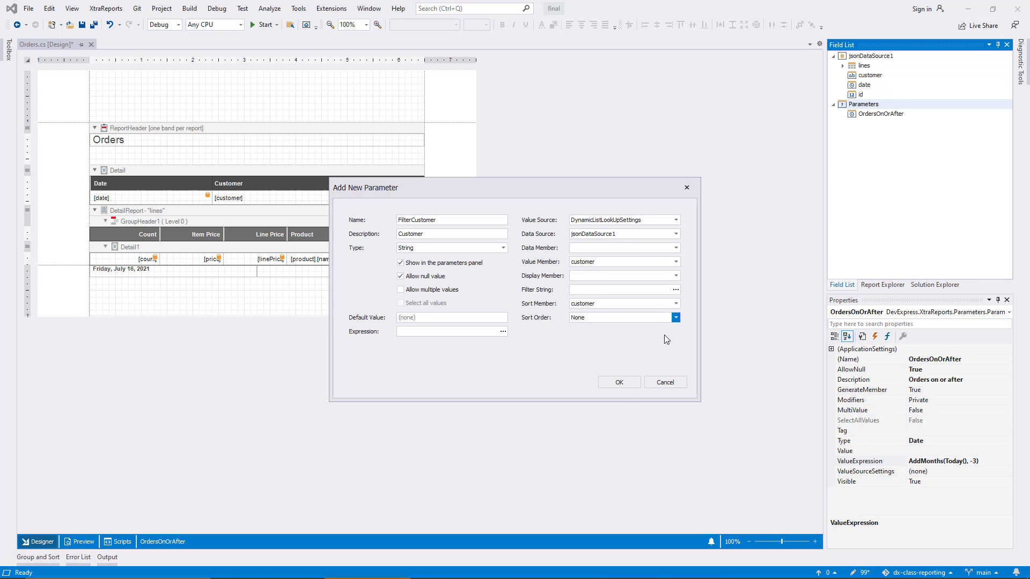
left_click(666, 292)
- Create FilterCustomer and preview, confirming the Customer lookup lists names alphabetically
left_click(629, 382)
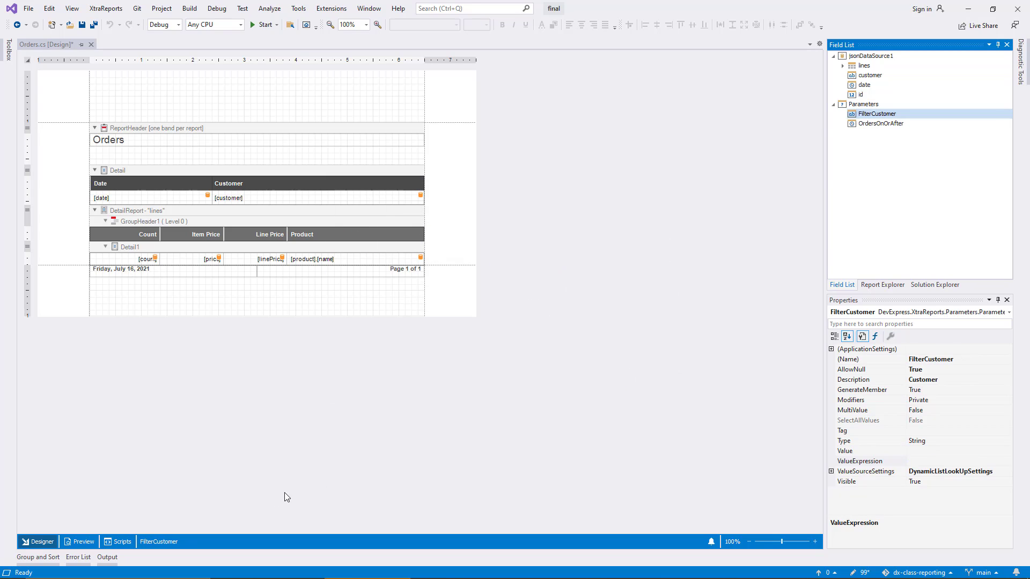
left_click(78, 543)
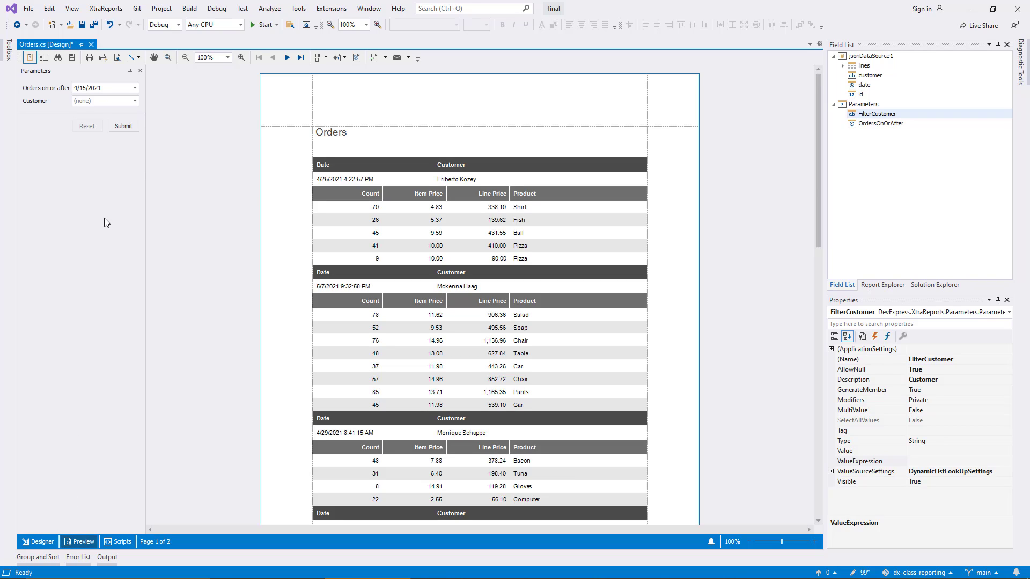
left_click(135, 102)
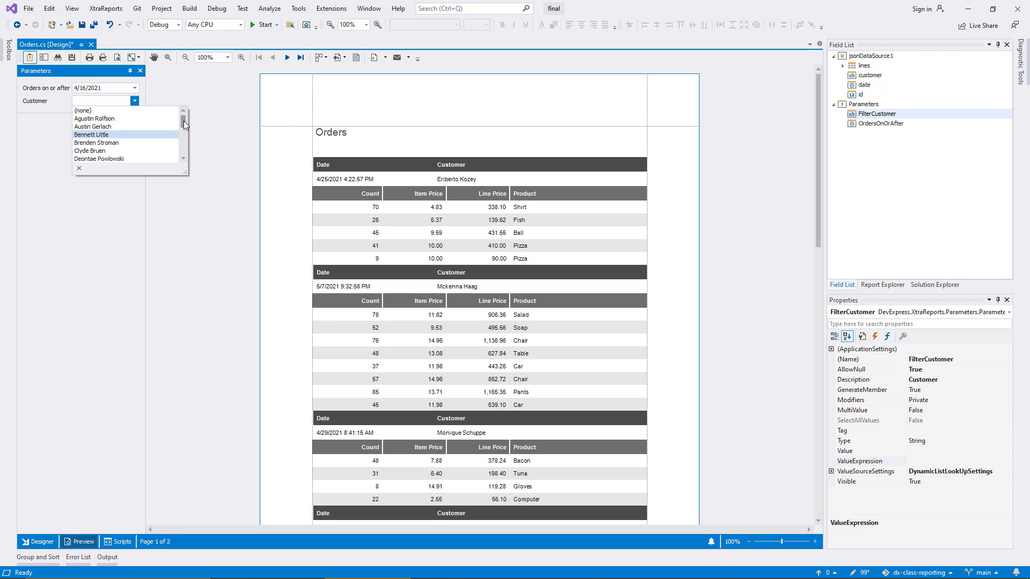
left_click_drag(184, 123, 178, 162)
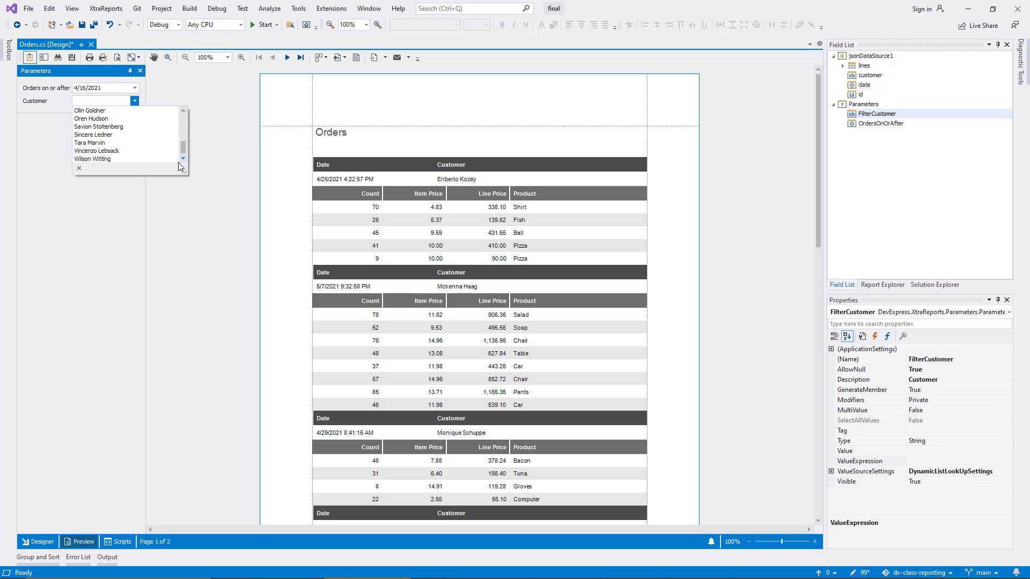
left_click(174, 207)
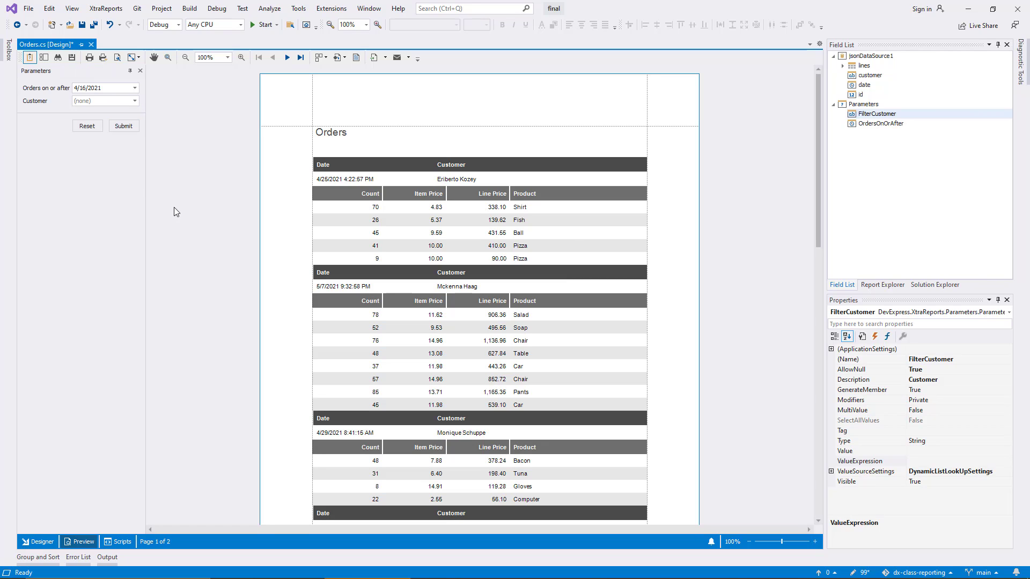
- Replace the report FilterString with (?FilterCustomer Is Null Or [customer] = ?FilterCustomer) And the null-aware date condition
left_click(43, 542)
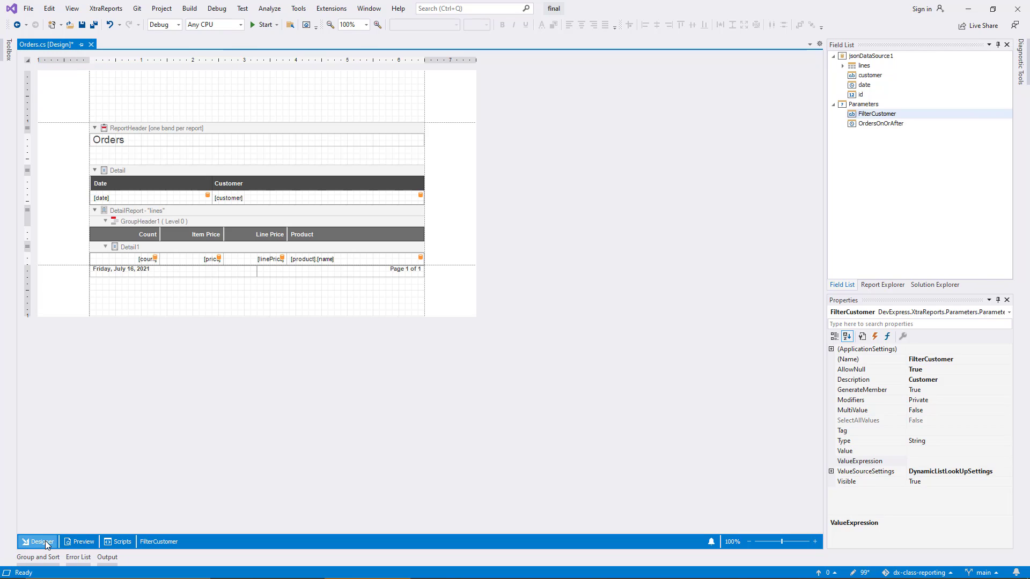
left_click(470, 339)
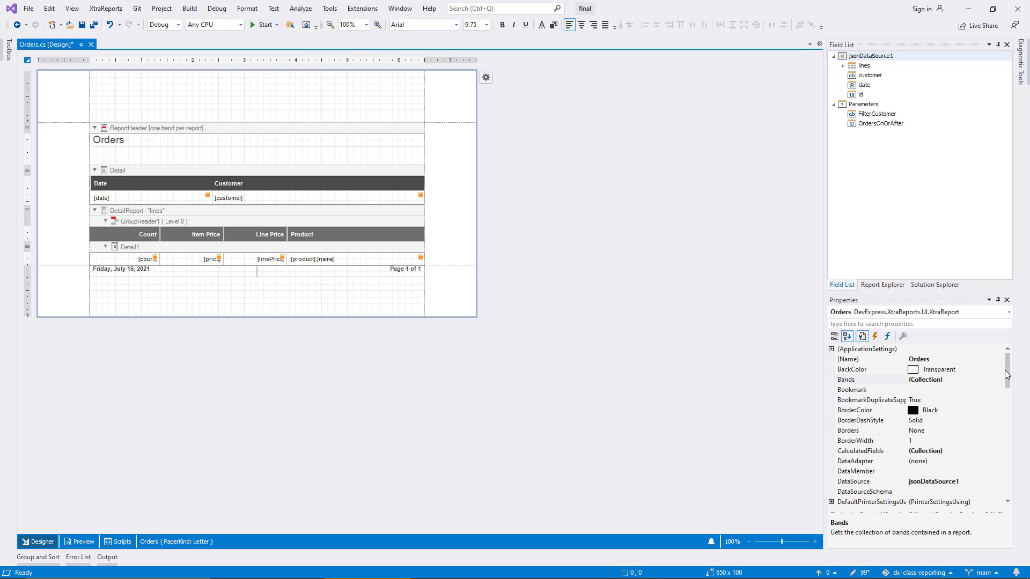
left_click_drag(1005, 370, 1009, 411)
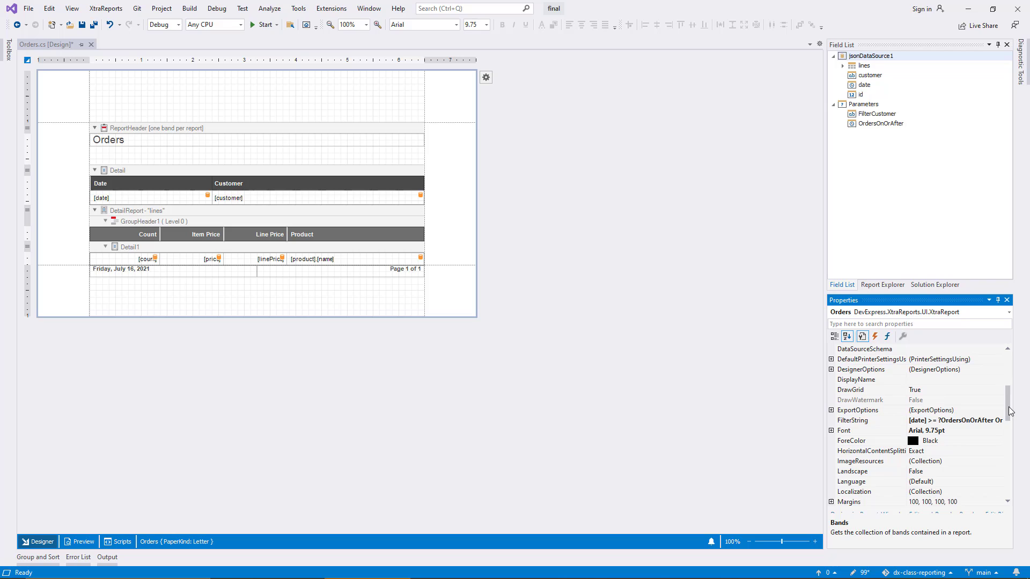
left_click(999, 421)
left_click(1001, 421)
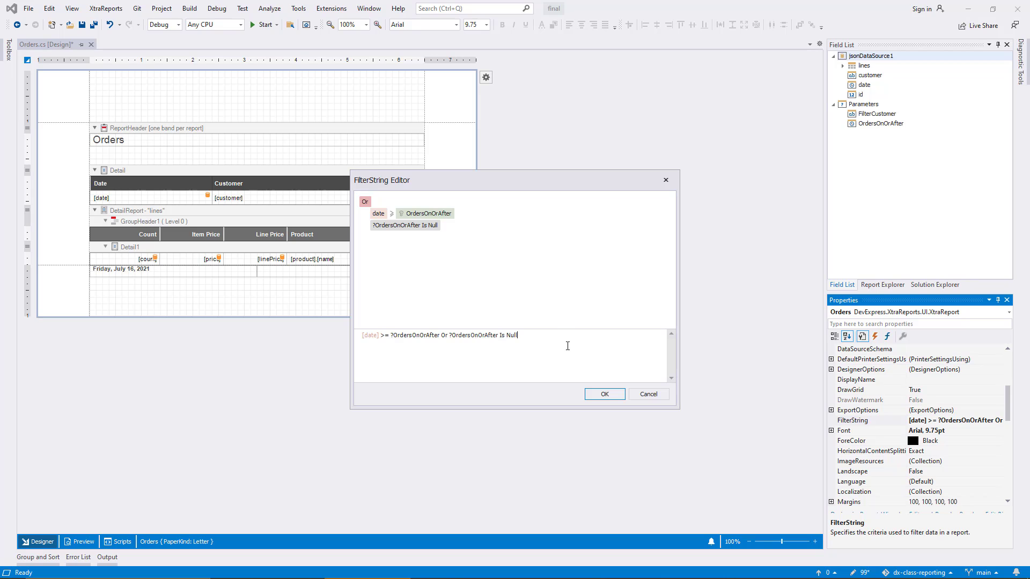
key("ctrl+a")
key("Delete")
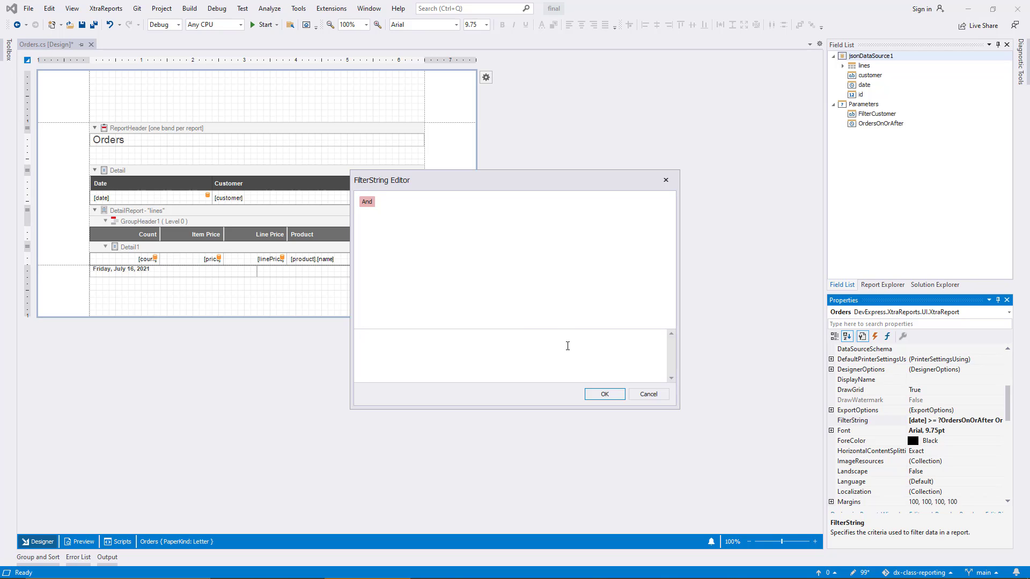
type("(?FilterCustomer Is Null Or [customer] = ?FilterCustomer) And (?OrdersOnOrAfter Is Null Or [date] >= ?OrdersOnOrAfter)")
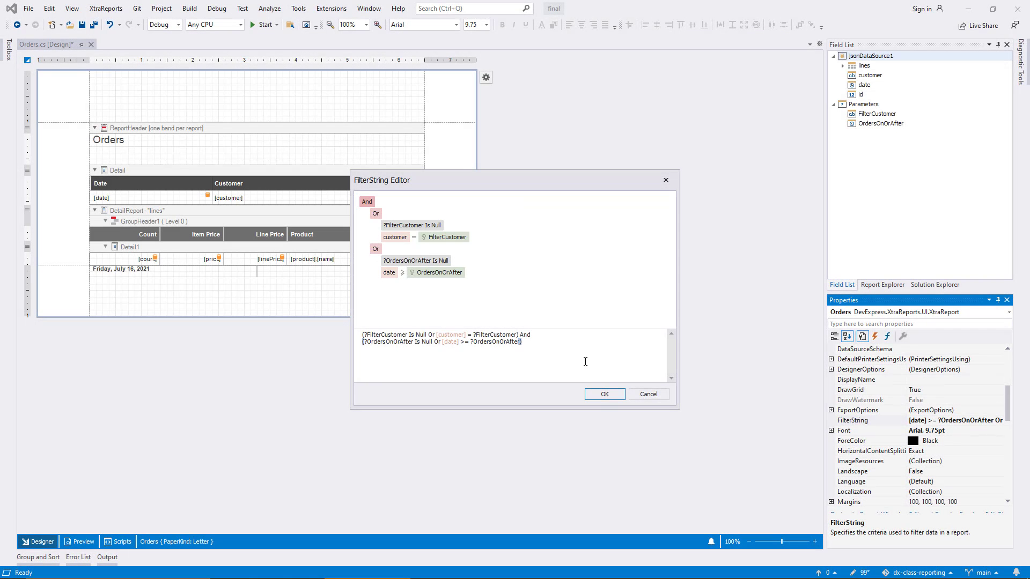
left_click(606, 394)
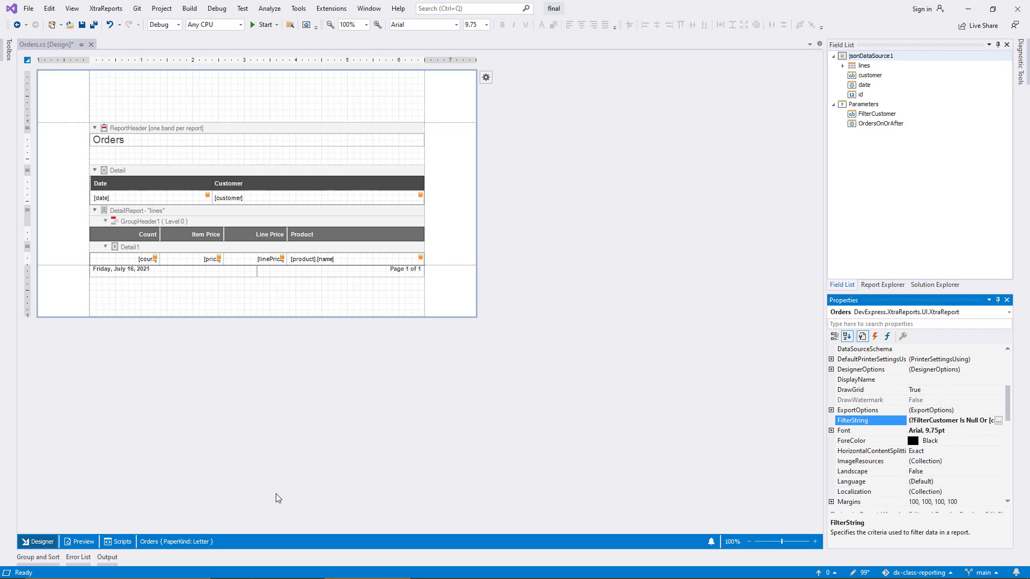
- Preview filtered by one customer, then rerun with the start date cleared
left_click(83, 542)
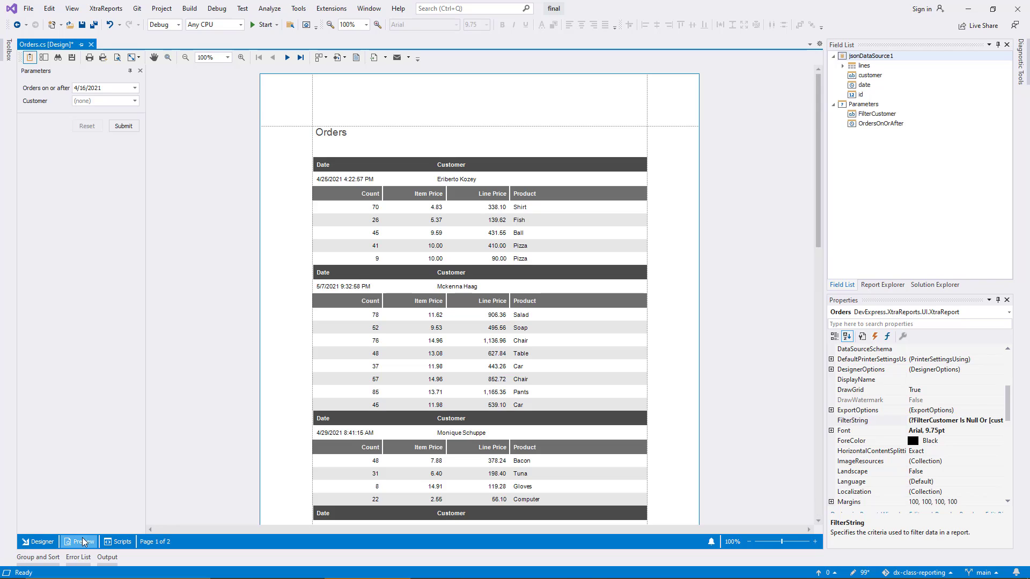
left_click(134, 101)
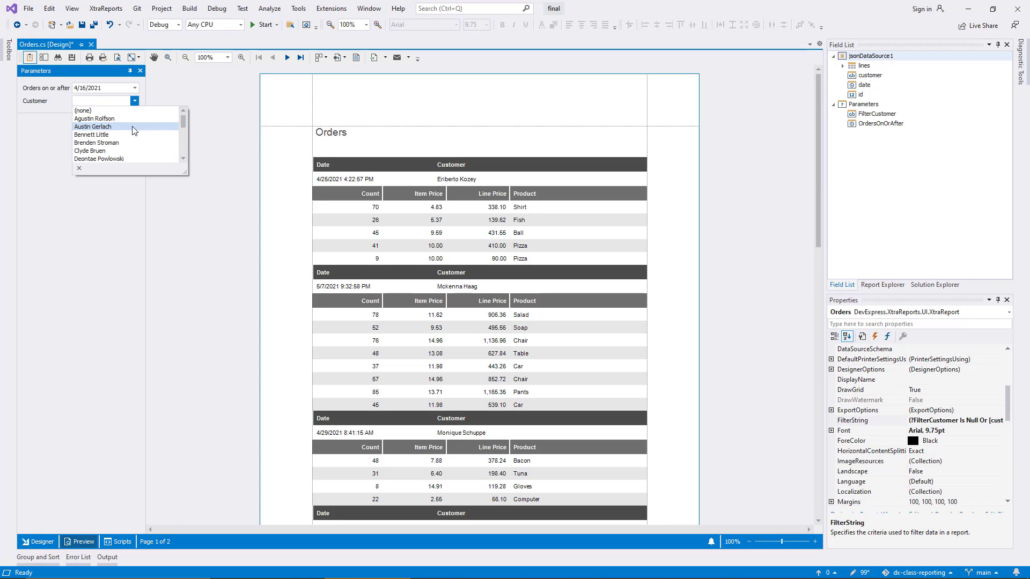
left_click(134, 127)
left_click(131, 127)
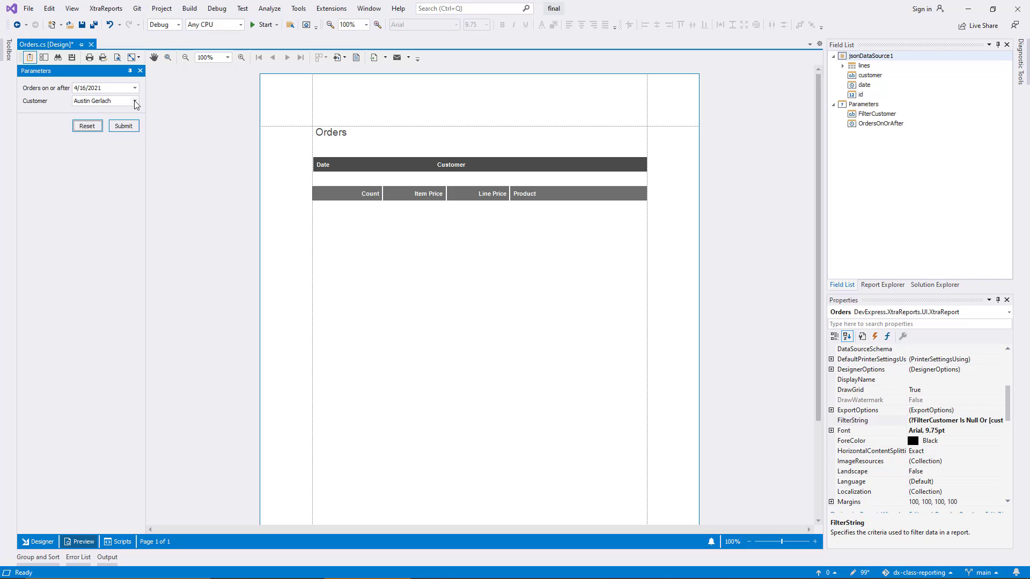
left_click(134, 88)
left_click(133, 214)
left_click(134, 129)
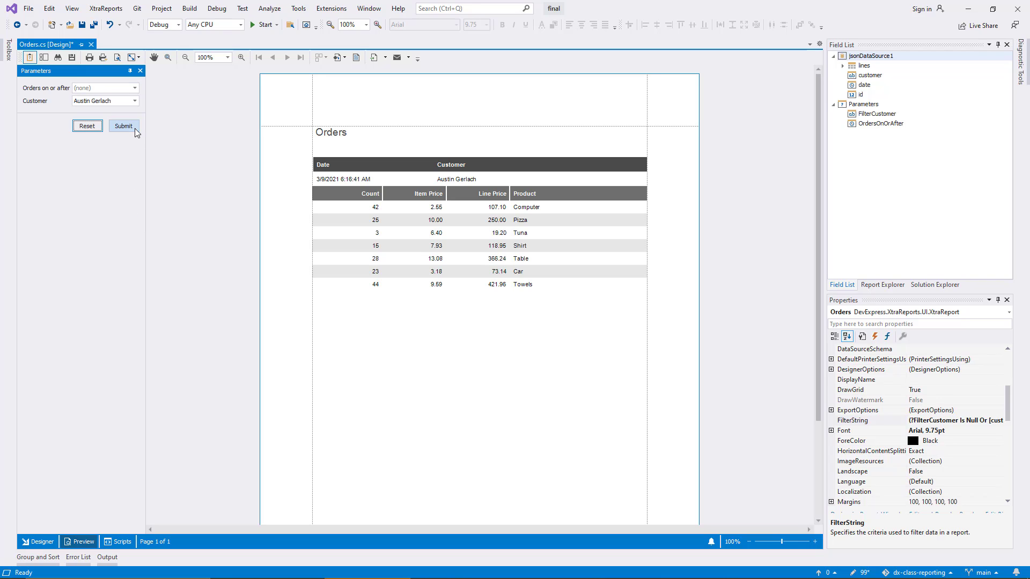
- Rerun with start date 2/1/2021 and a different customer, showing that customer's single order
left_click(134, 87)
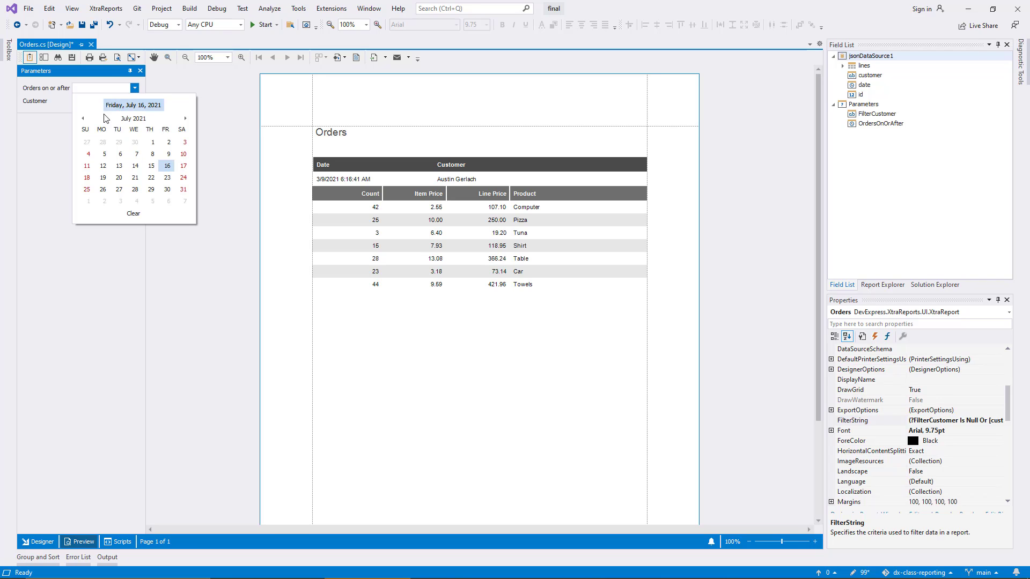
left_click(83, 119)
left_click(82, 118)
left_click(83, 119)
left_click(82, 118)
left_click(82, 119)
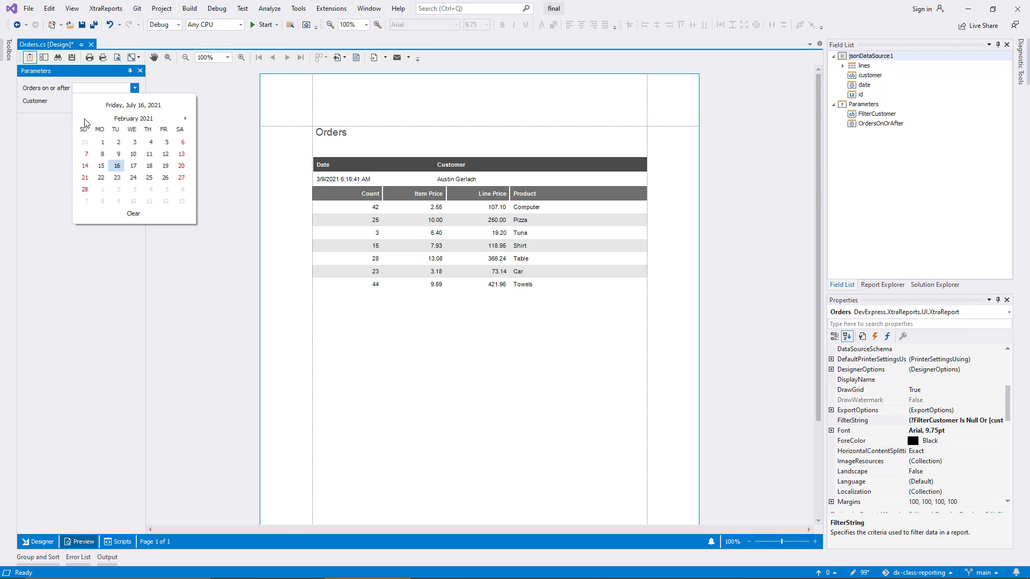
left_click(104, 143)
left_click(124, 126)
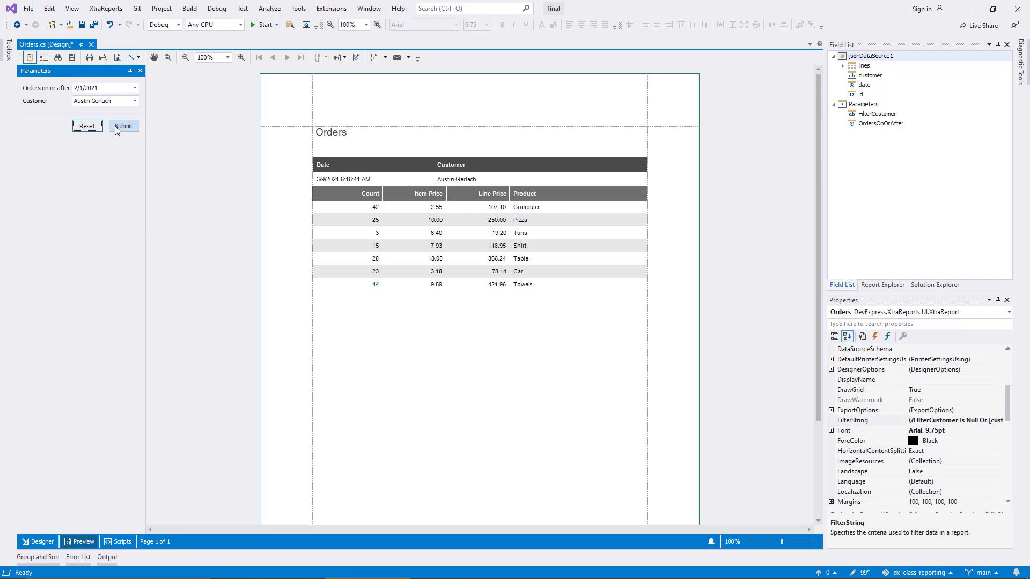
left_click(134, 101)
left_click(132, 114)
left_click(129, 128)
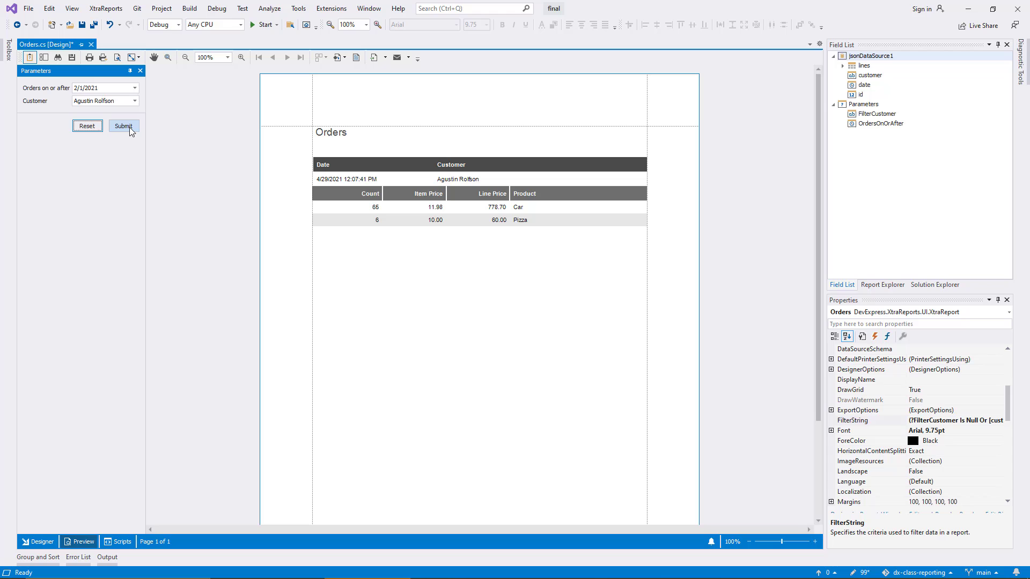